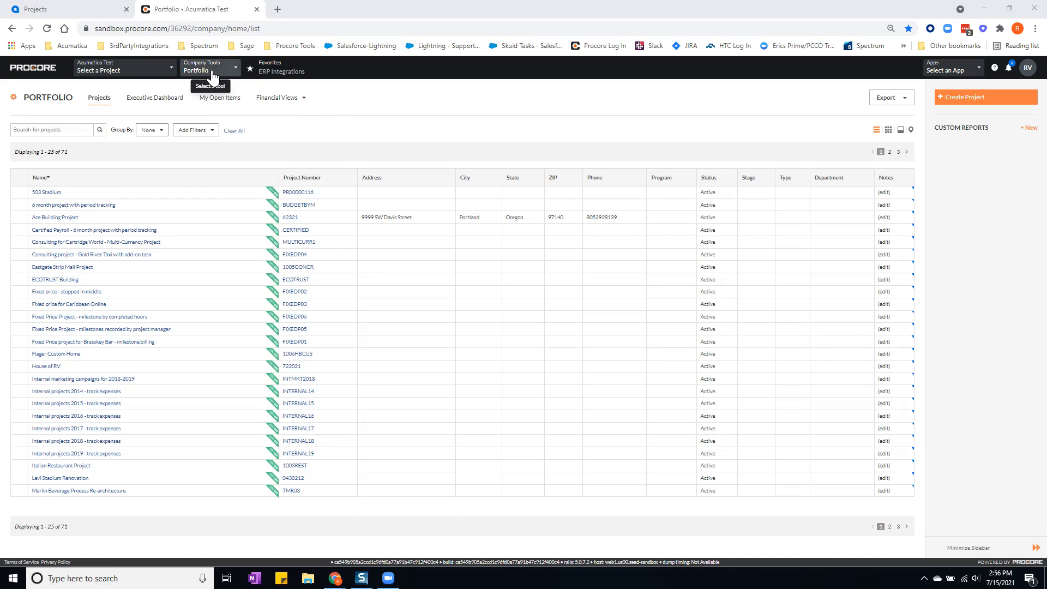
# Step: Open the company-level ERP Integrations tool and show its standard cost codes and cost types
pyautogui.click(212, 71)
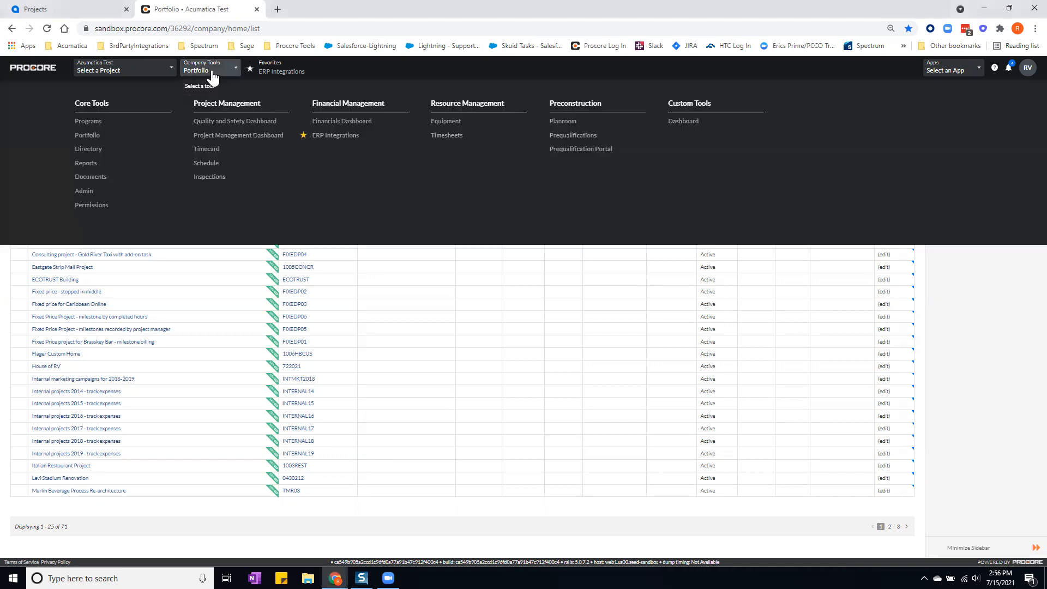
pyautogui.click(347, 137)
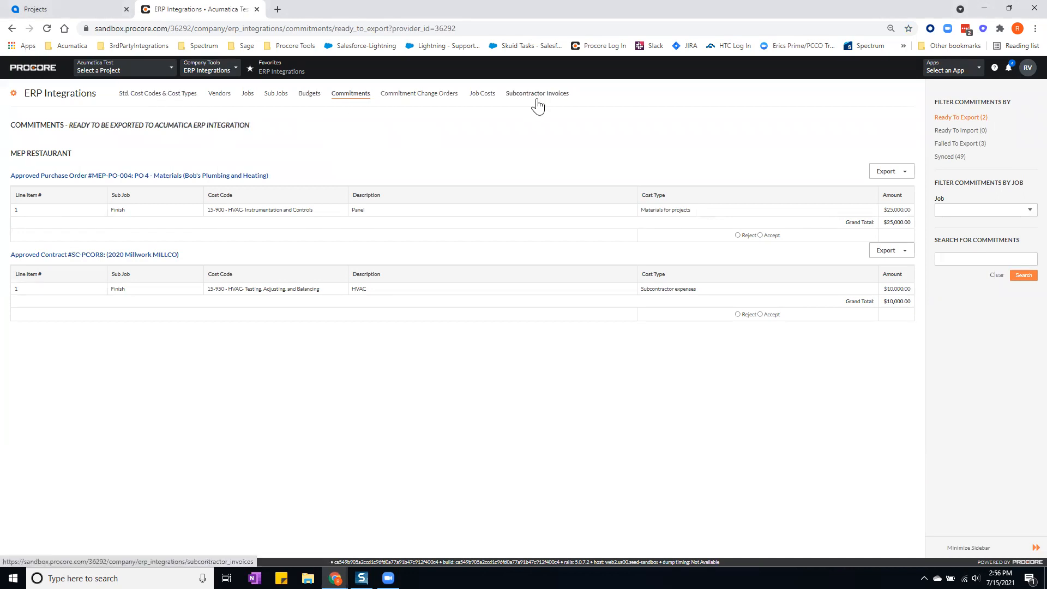
pyautogui.click(157, 102)
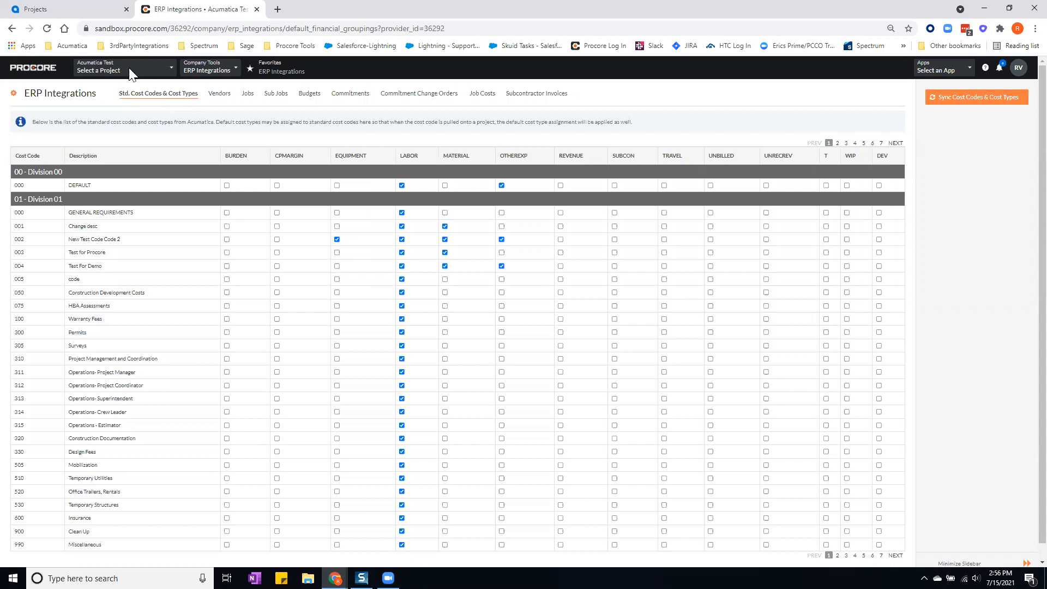
# Step: Switch to Acumatica, view the construction cost codes and the account groups, and return to Procore's ERP Integrations
pyautogui.click(66, 12)
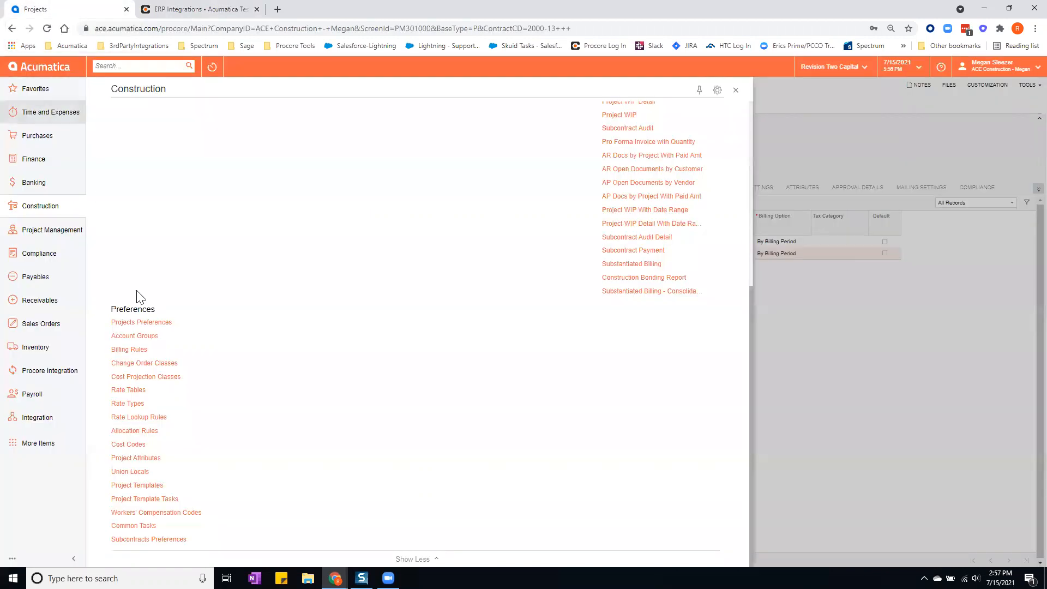
pyautogui.click(130, 445)
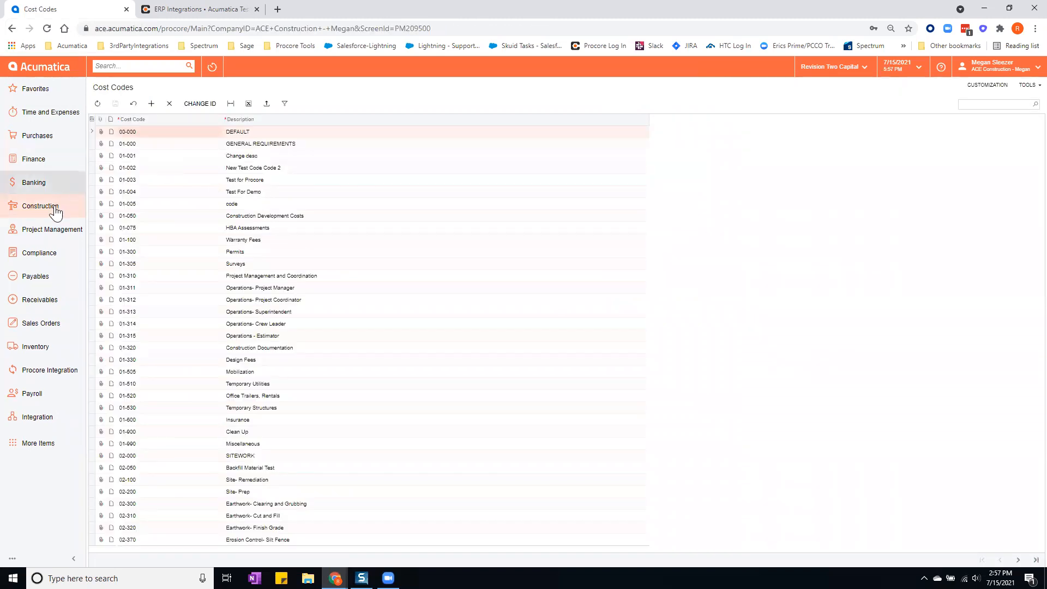
pyautogui.click(40, 211)
pyautogui.click(146, 334)
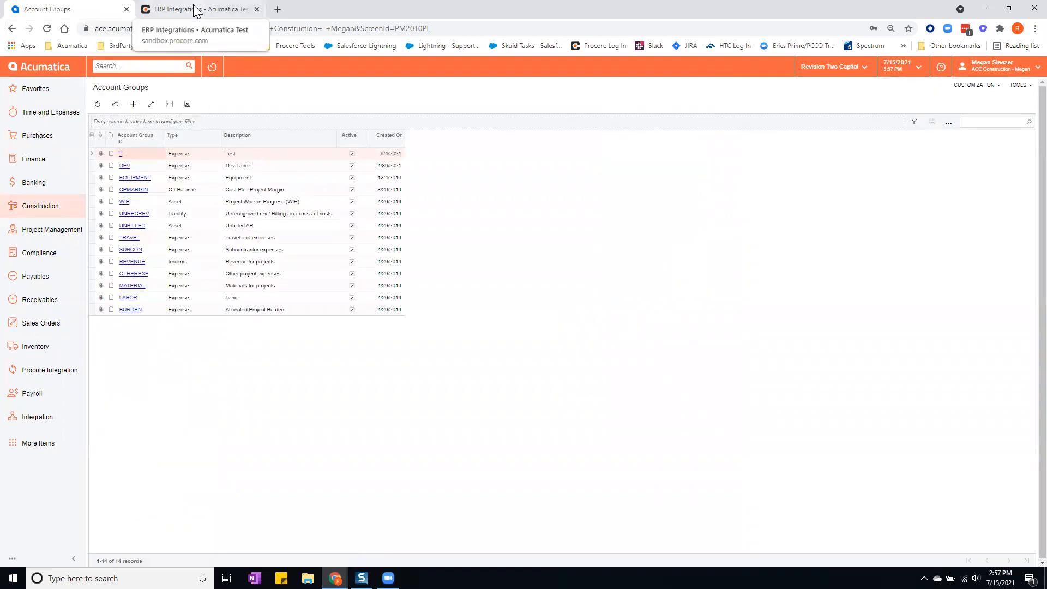
pyautogui.click(178, 14)
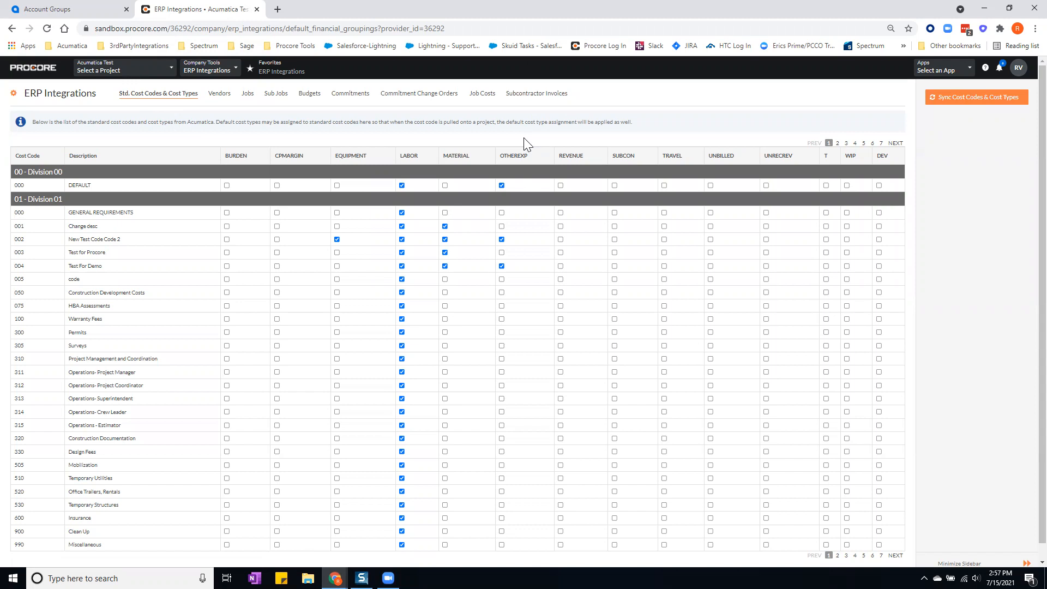
# Step: Show the vendors that are ready to export to Acumatica
pyautogui.click(219, 95)
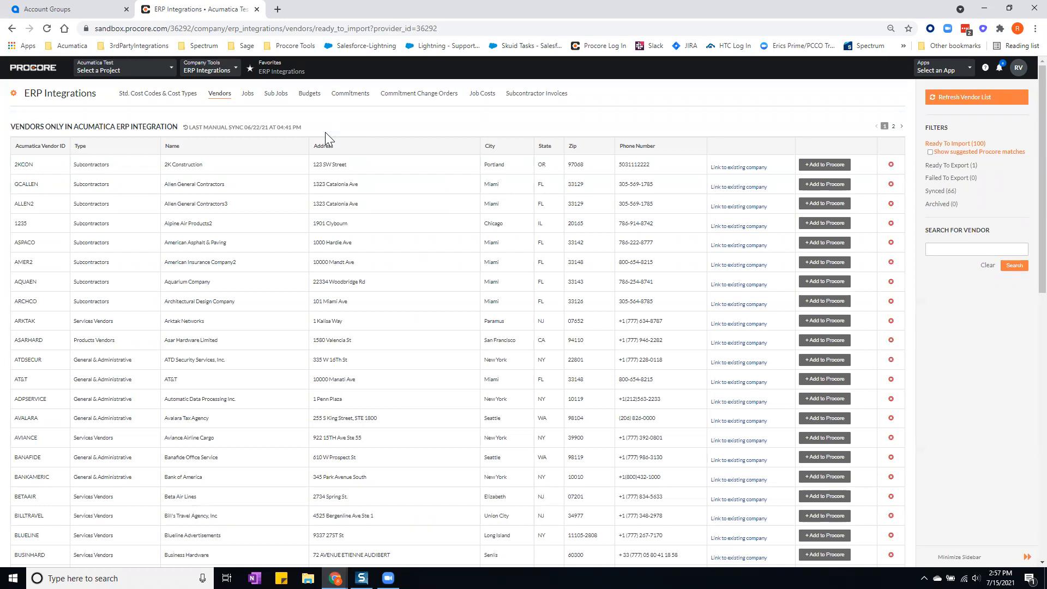
pyautogui.click(961, 101)
pyautogui.click(944, 168)
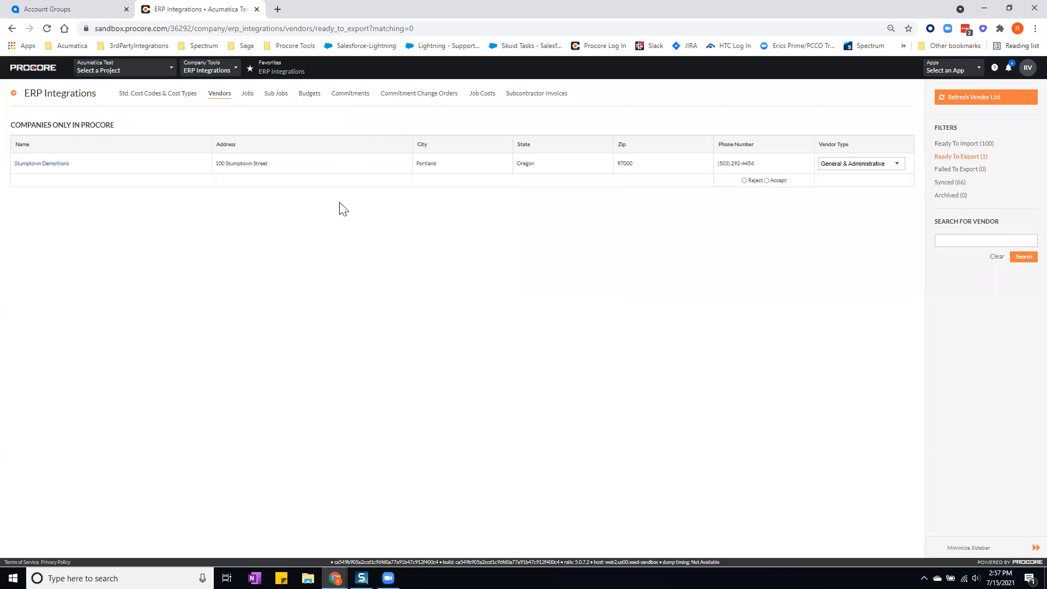
# Step: Set the vendor type of Stumptown Demolitions to Subcontractors and accept it for export with the Acumatica vendor ID ST1234
pyautogui.click(869, 166)
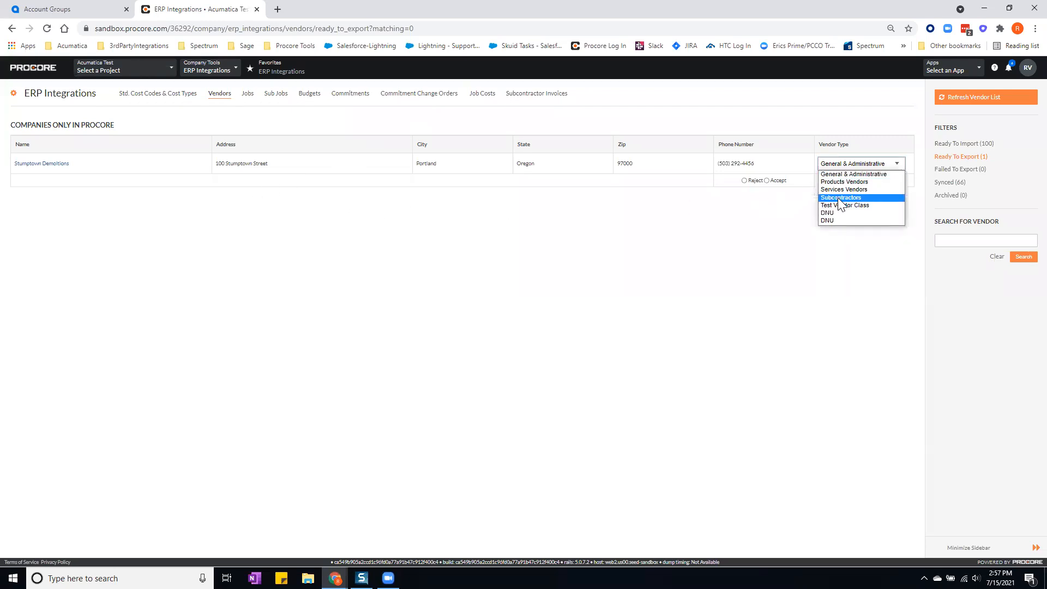
pyautogui.click(837, 197)
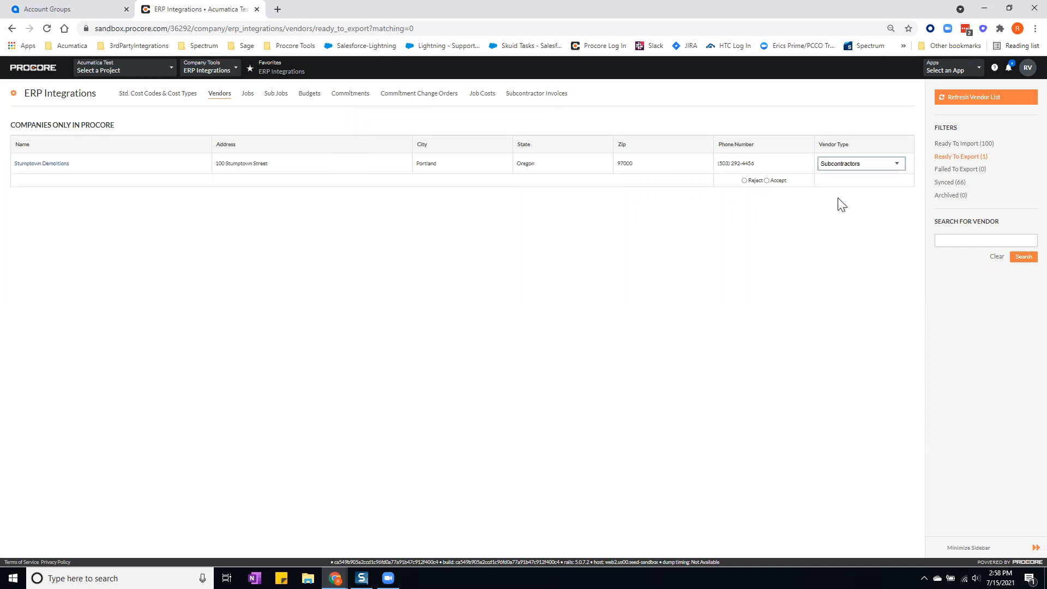
pyautogui.click(767, 181)
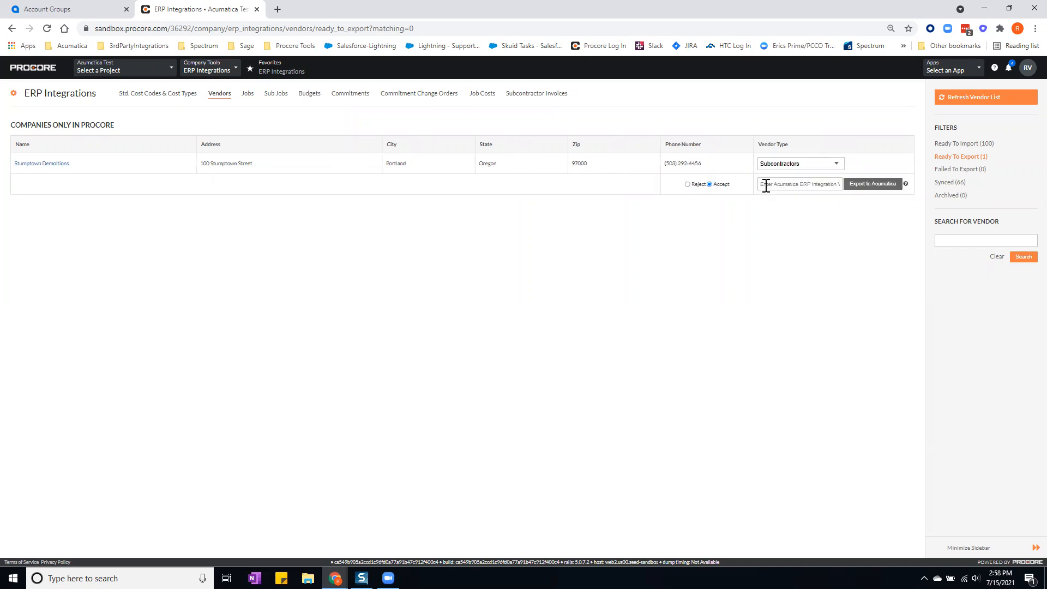
pyautogui.click(799, 186)
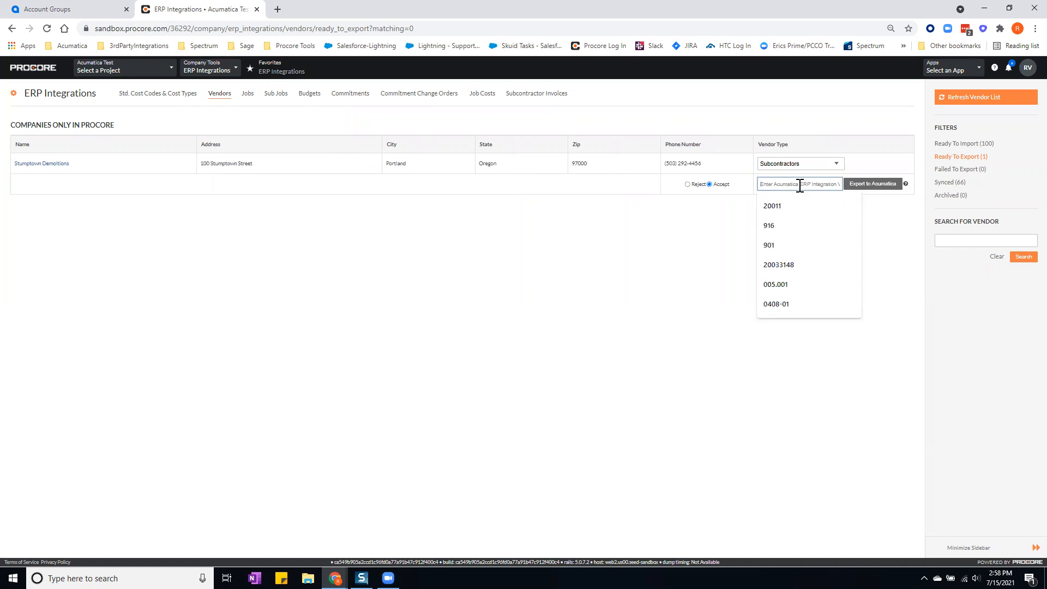
pyautogui.write('ST1234')
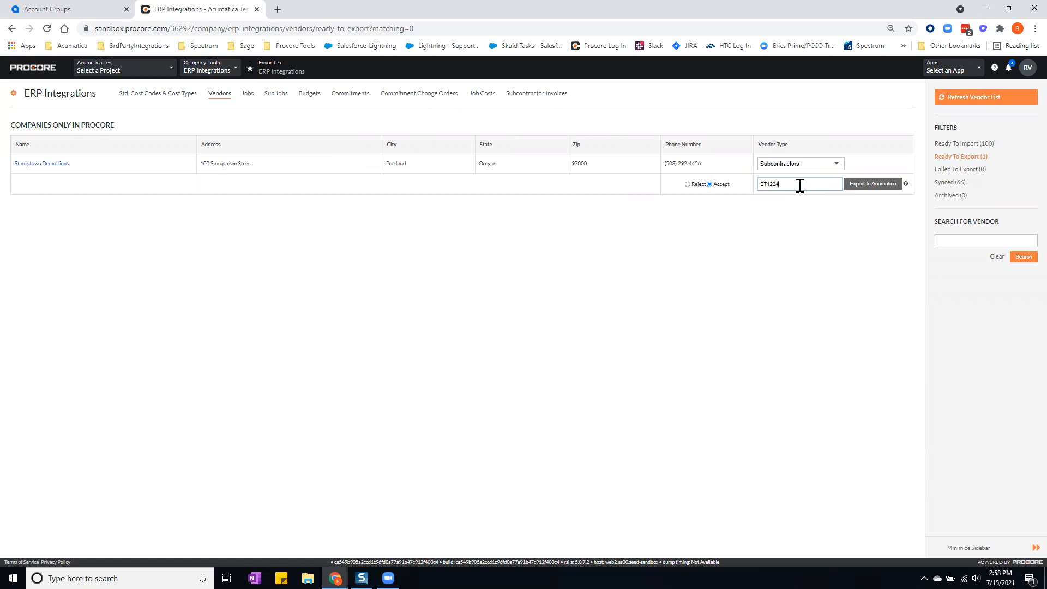
pyautogui.click(670, 261)
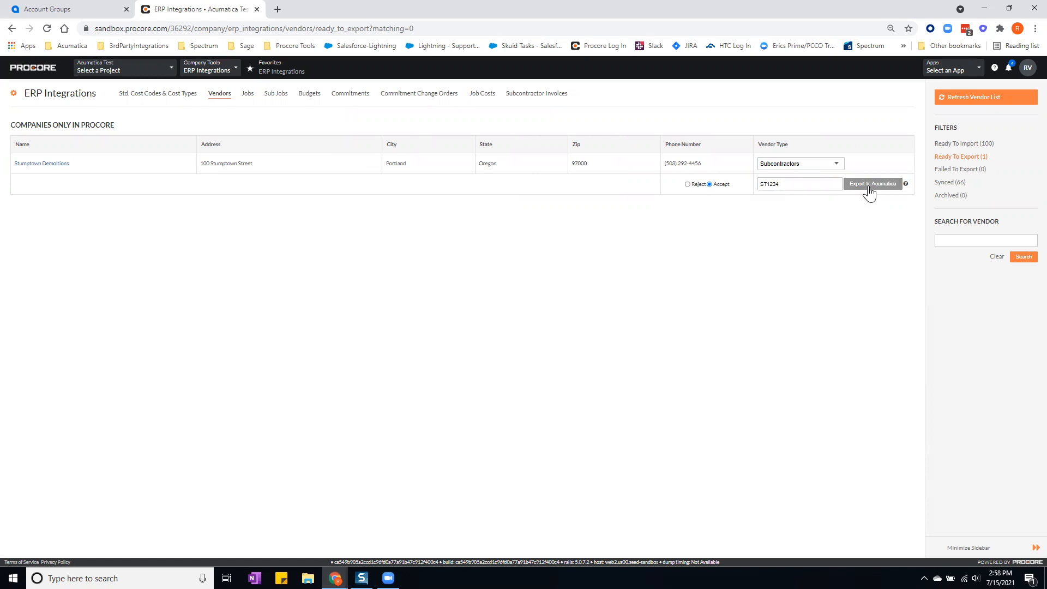
# Step: Among the jobs ready to export, accept Waterfront Condos with the Acumatica job ID 71522 and fill in its customer ID
pyautogui.click(250, 96)
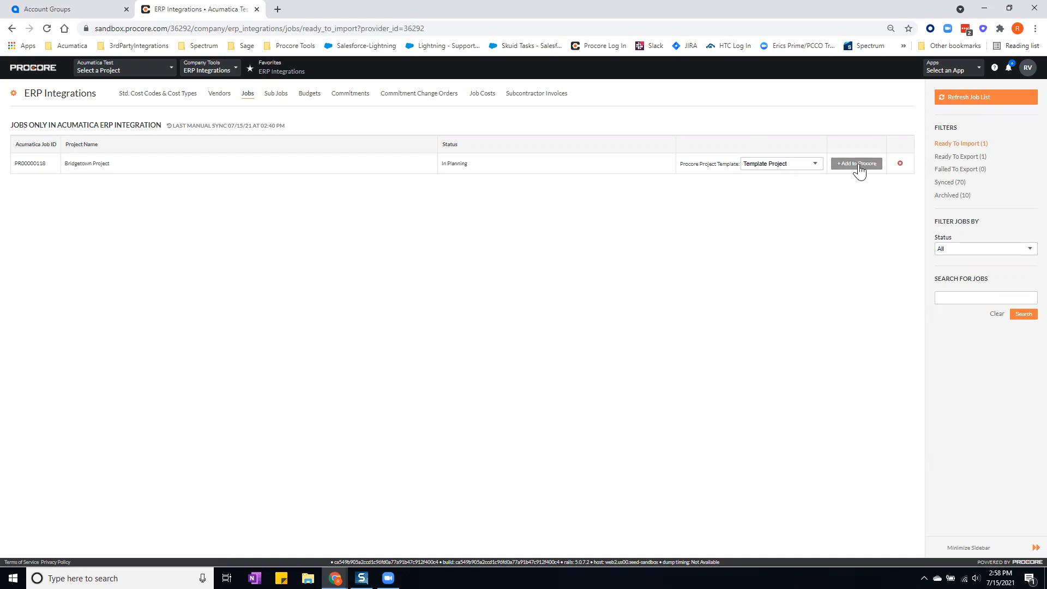
pyautogui.click(960, 156)
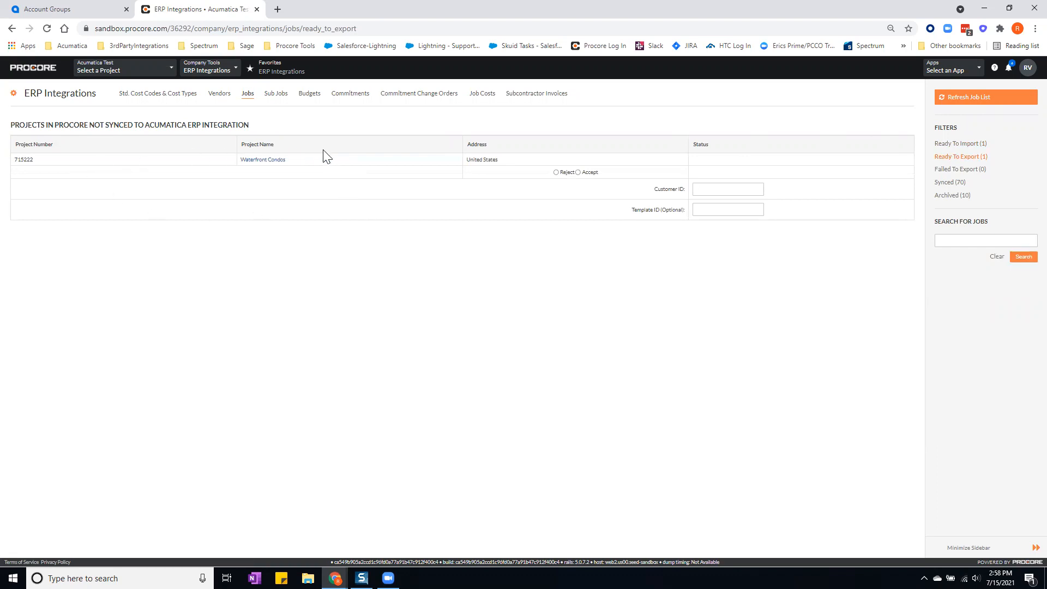
pyautogui.click(578, 173)
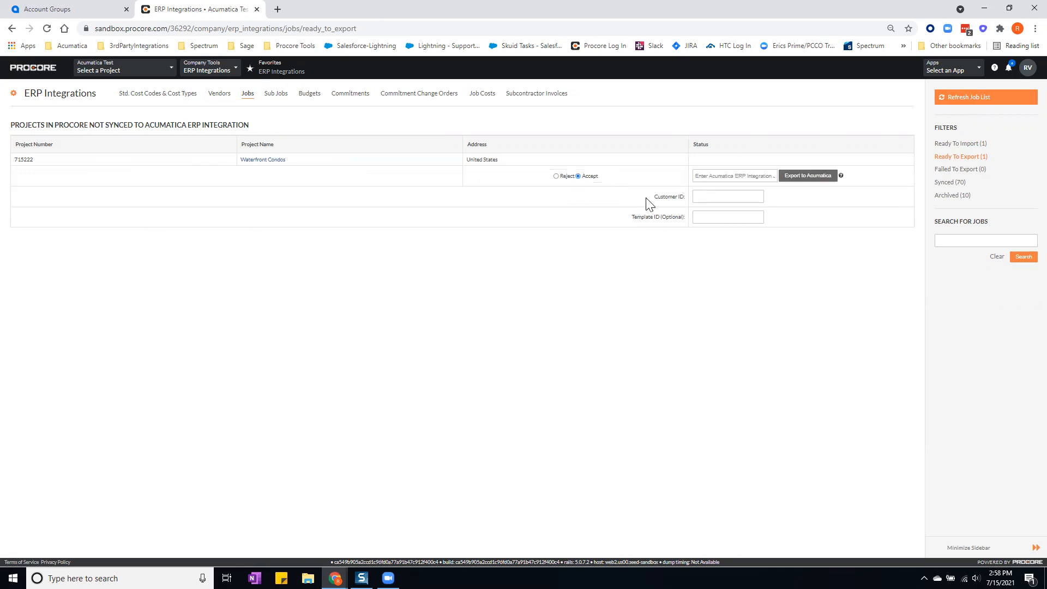
pyautogui.click(726, 176)
pyautogui.write('71522')
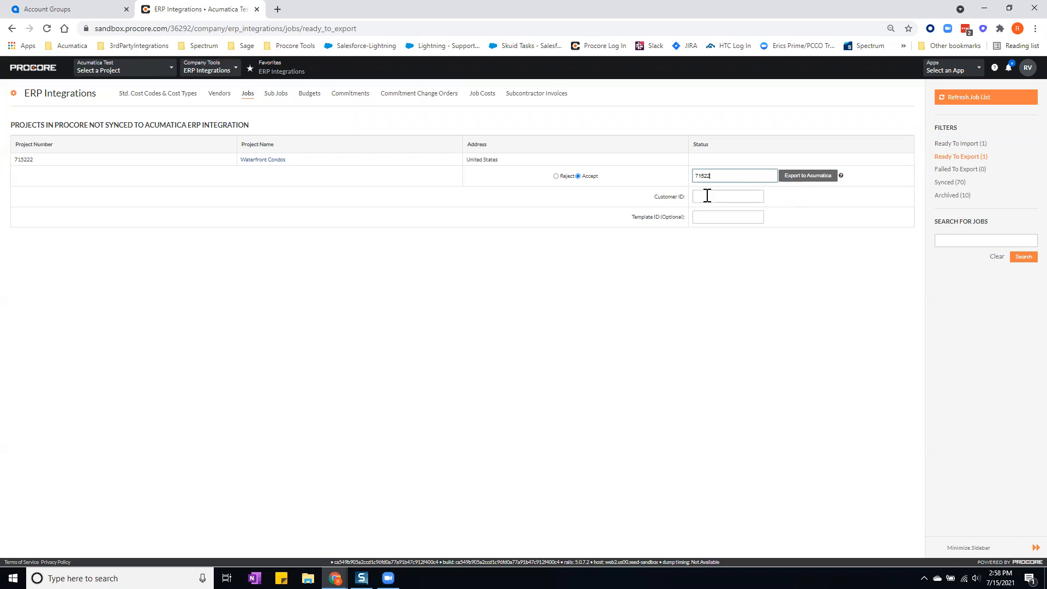
pyautogui.click(707, 196)
pyautogui.write('BOA')
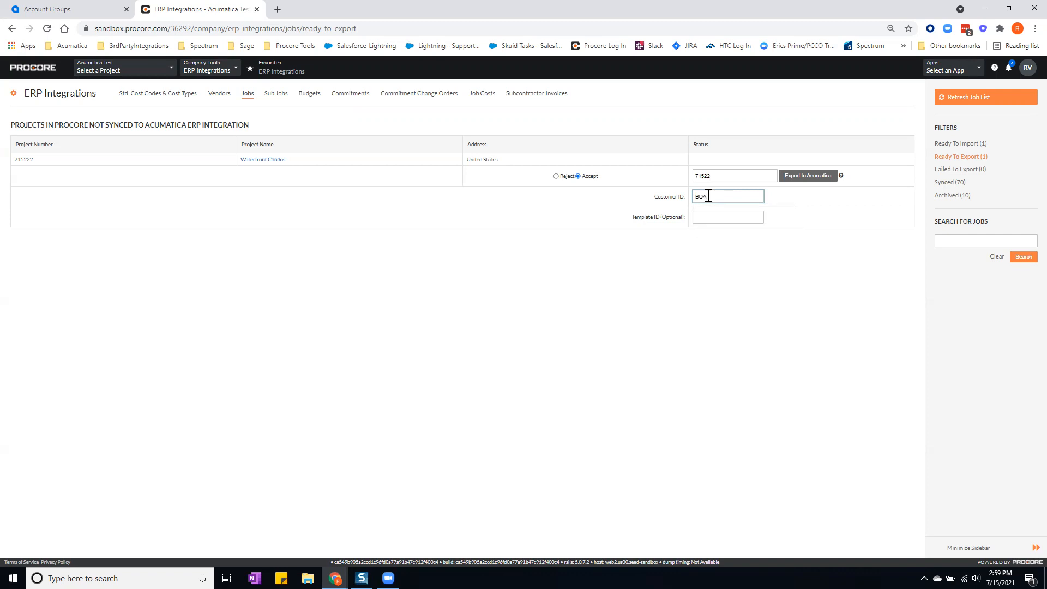
pyautogui.click(682, 304)
# Step: Show the sub jobs that are ready to export to Acumatica
pyautogui.click(276, 96)
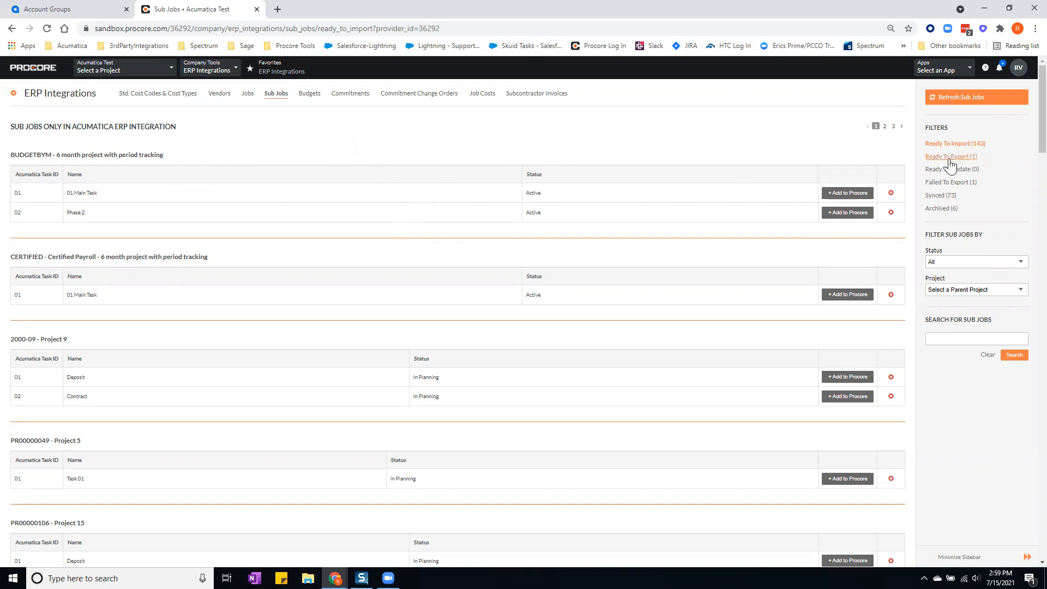
pyautogui.click(937, 158)
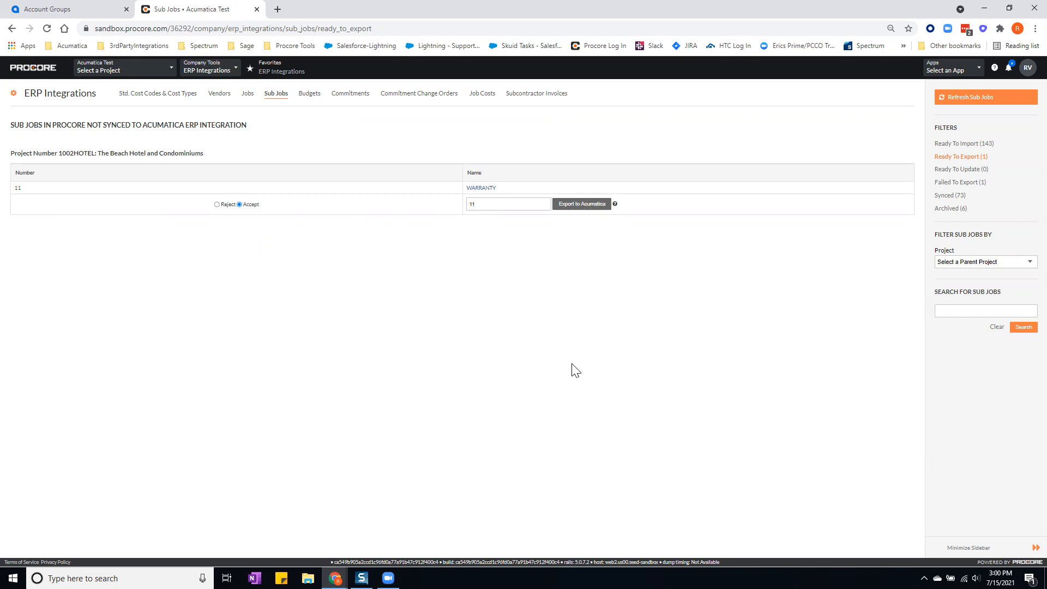
# Step: Copy the Acumatica budget code SP10001 of Stumptown Project from the budgets ready to import
pyautogui.click(309, 97)
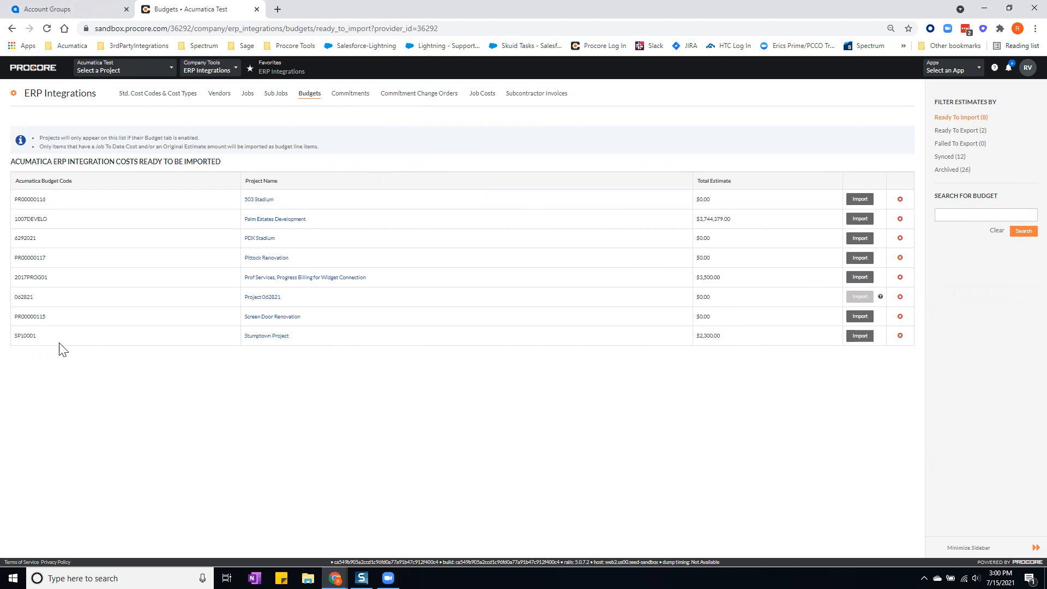
pyautogui.moveTo(39, 335); pyautogui.dragTo(11, 337)
pyautogui.rightClick(16, 337)
pyautogui.click(32, 345)
# Step: Switch to Acumatica, find project SP10001 with the copied code in the construction projects, and view its cost budget
pyautogui.click(64, 11)
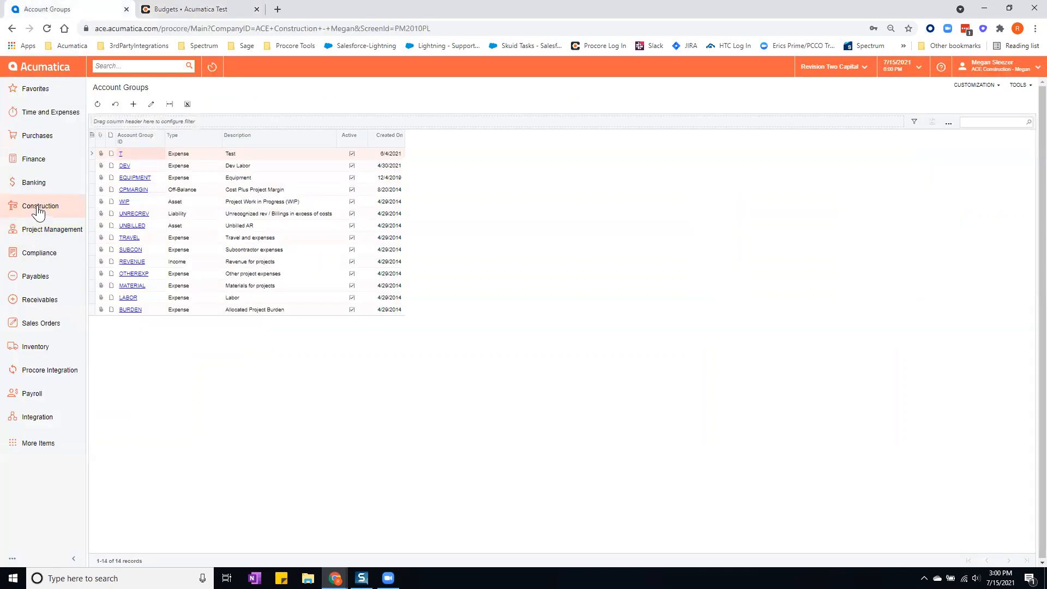
pyautogui.click(39, 206)
pyautogui.scroll(5, 213, 338)
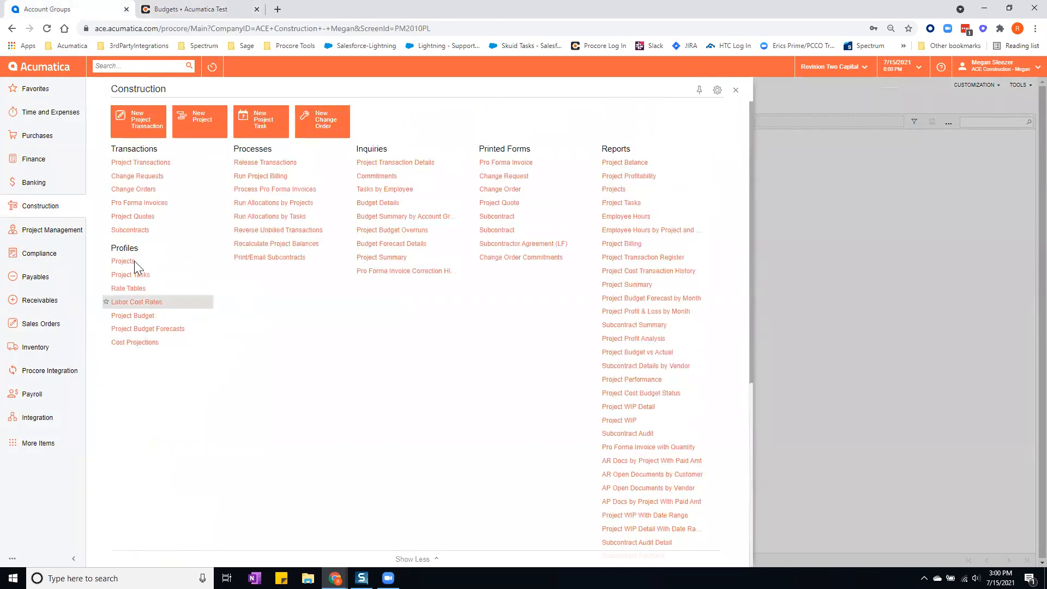
pyautogui.click(121, 261)
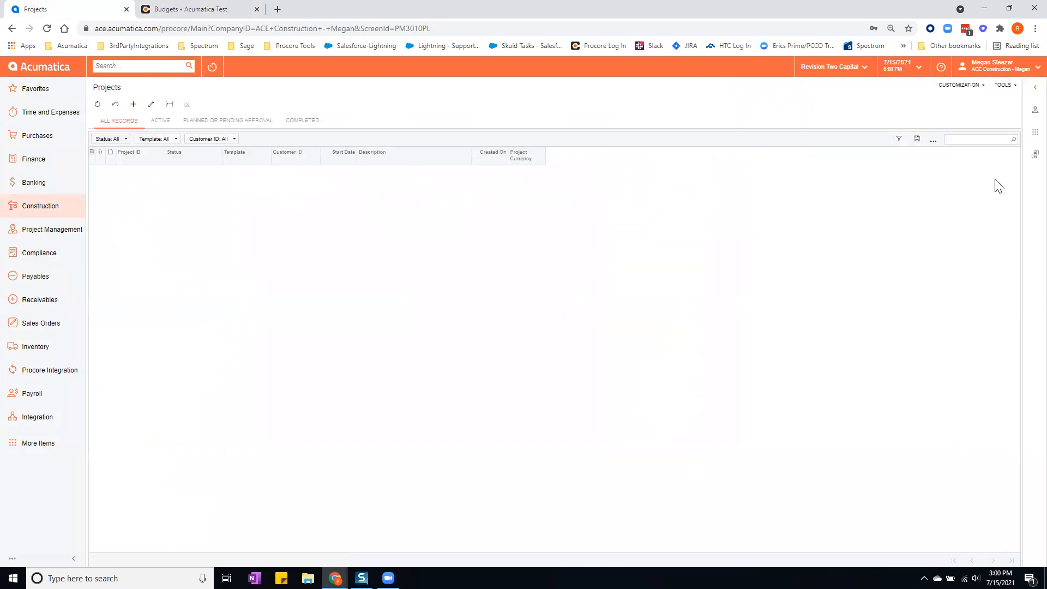
pyautogui.rightClick(965, 140)
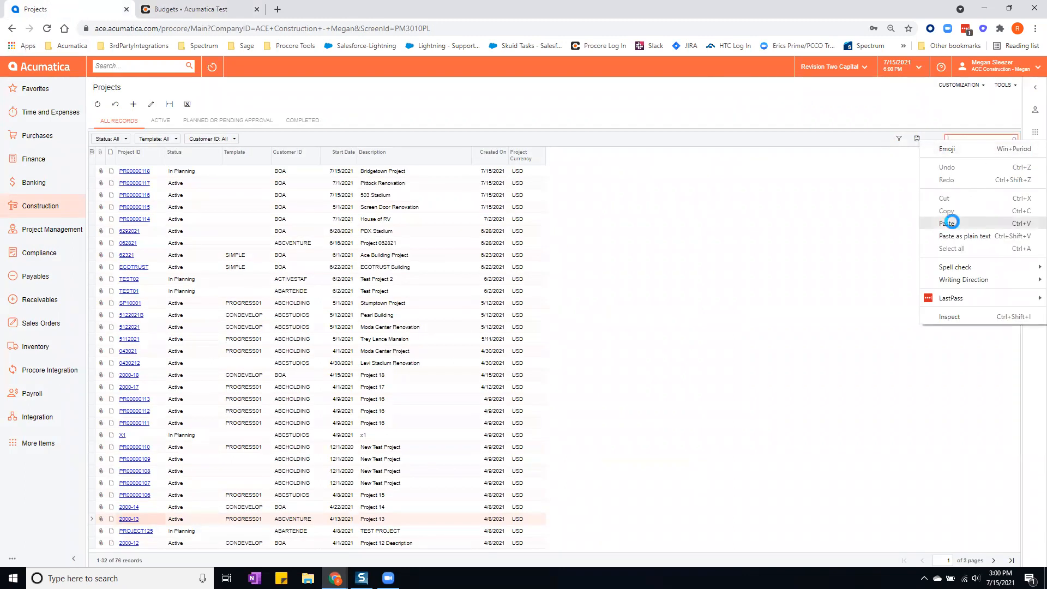
pyautogui.click(959, 223)
pyautogui.click(130, 172)
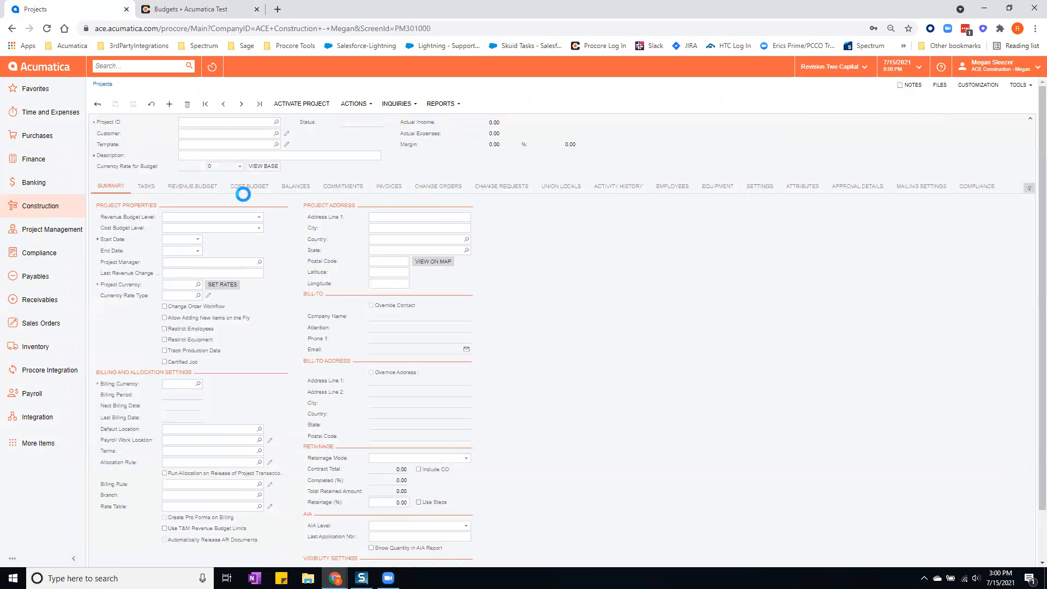
pyautogui.click(246, 189)
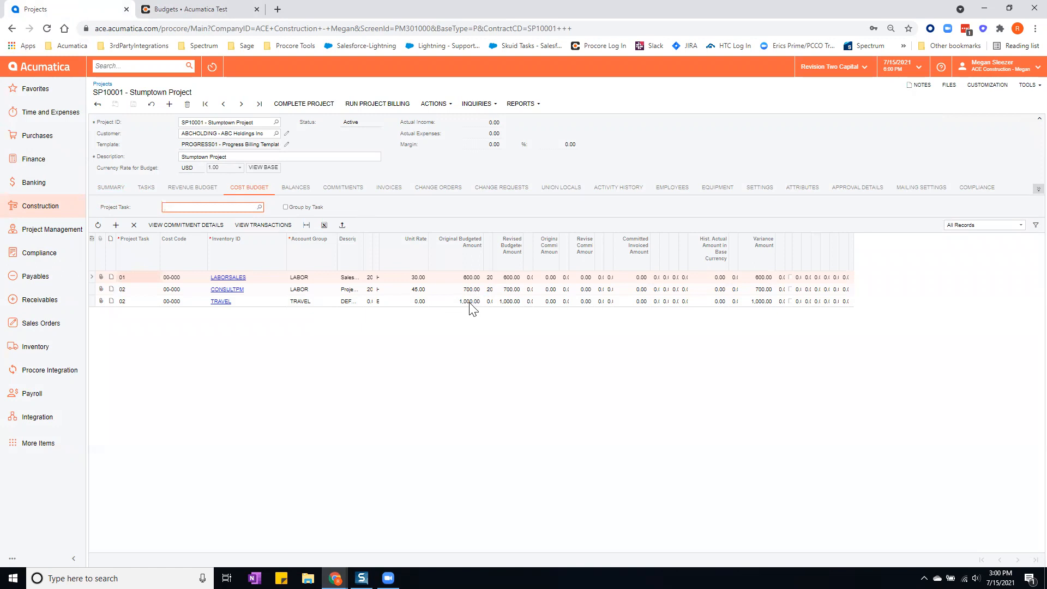
# Step: Return to Procore's budgets ready to import and check the total estimate of Stumptown Project
pyautogui.click(175, 14)
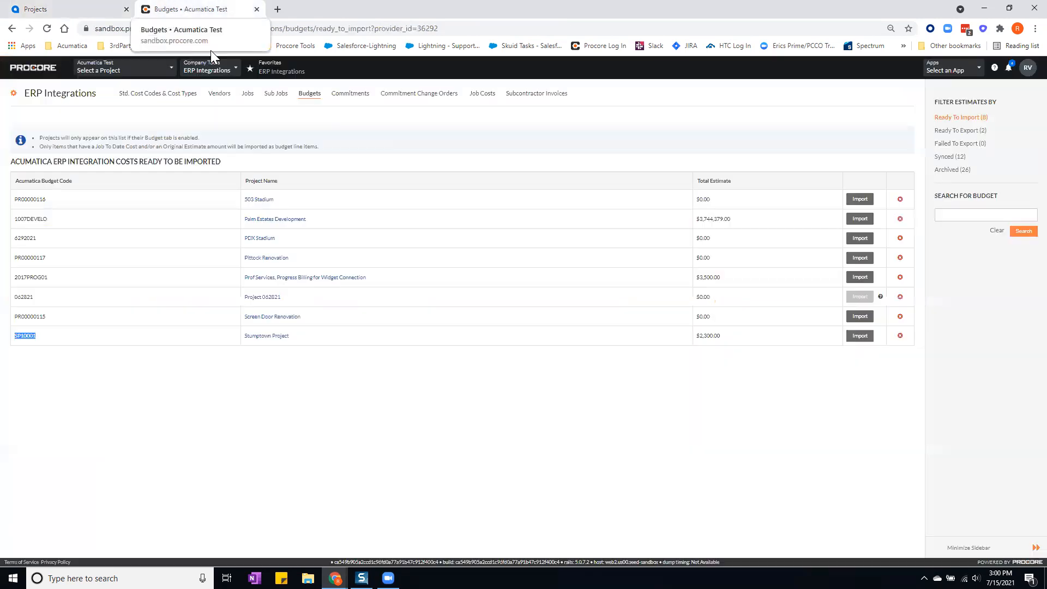
pyautogui.moveTo(725, 337); pyautogui.dragTo(694, 337)
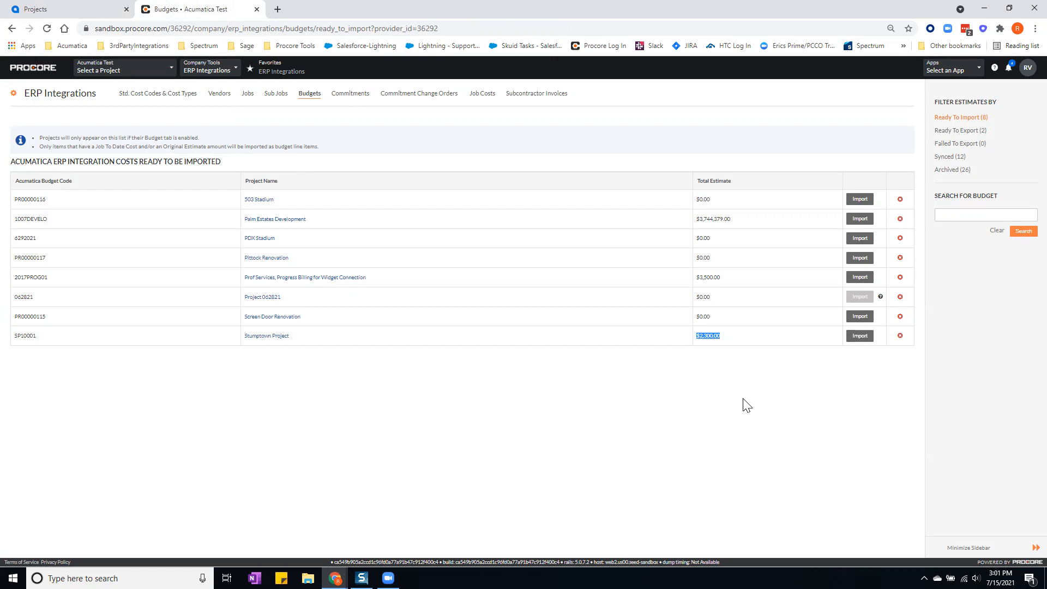
# Step: Among the budgets ready to export, review the budget update details of Project 062821 and accept it for export
pyautogui.click(960, 138)
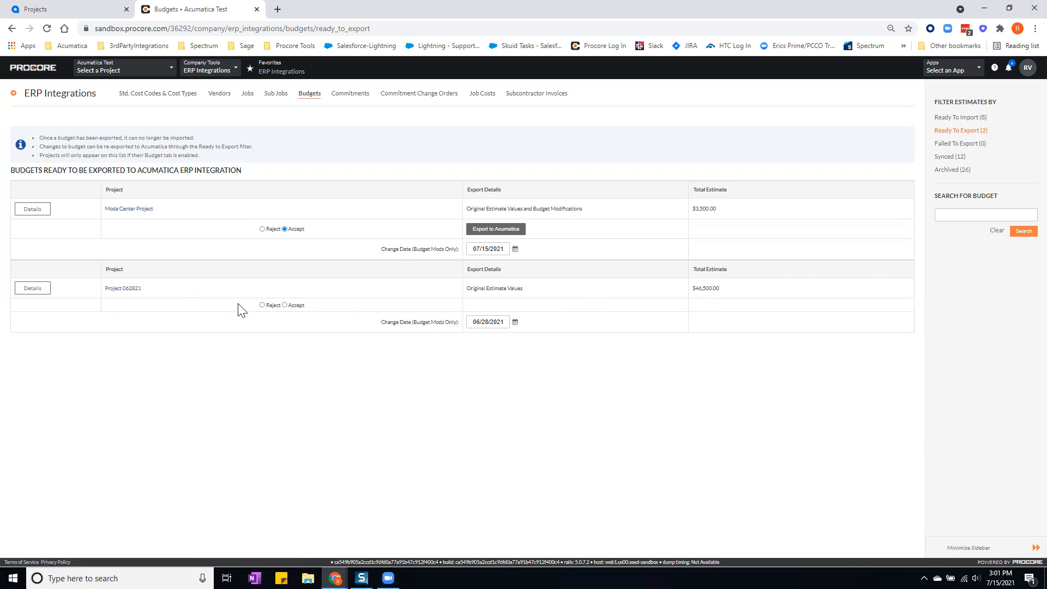
pyautogui.click(32, 289)
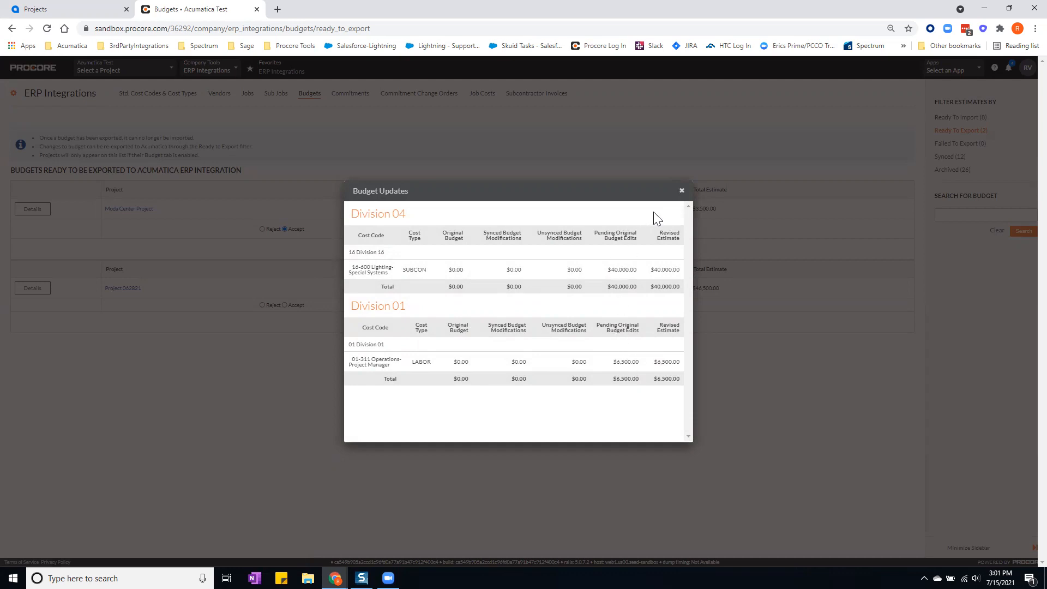
pyautogui.click(681, 190)
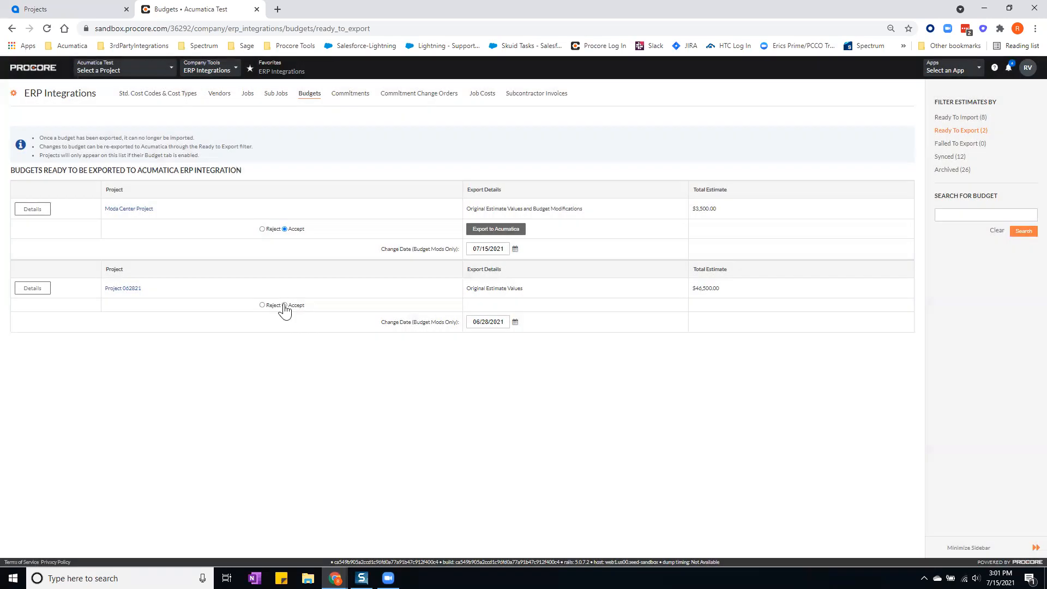
pyautogui.click(284, 308)
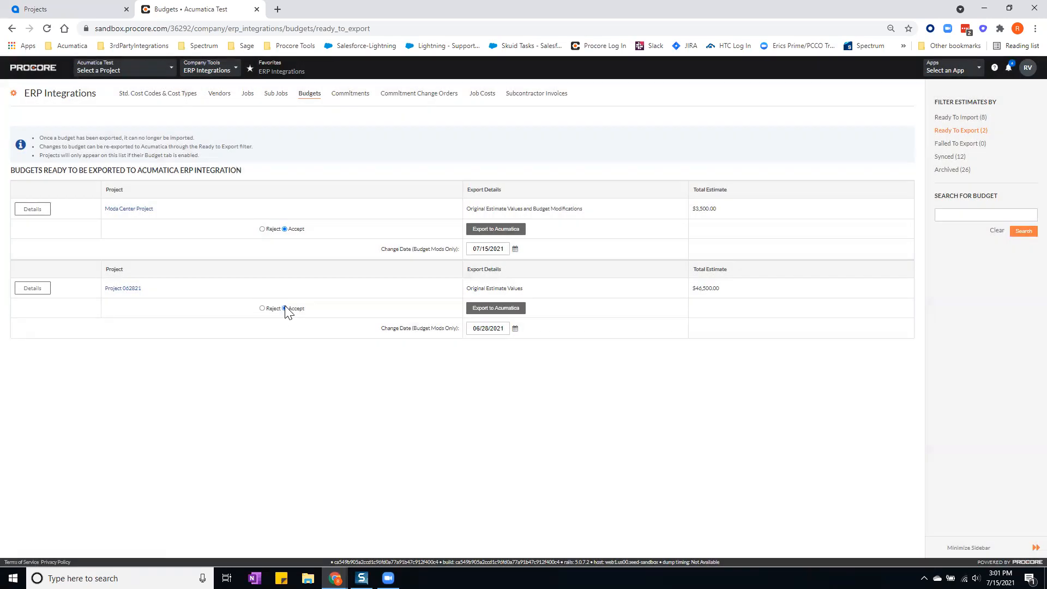
# Step: Review the budget update details of Moda Center Project, checking the unsynced budget modifications for the Junior Consultant TRAVEL and LABOR lines
pyautogui.click(506, 314)
pyautogui.click(33, 210)
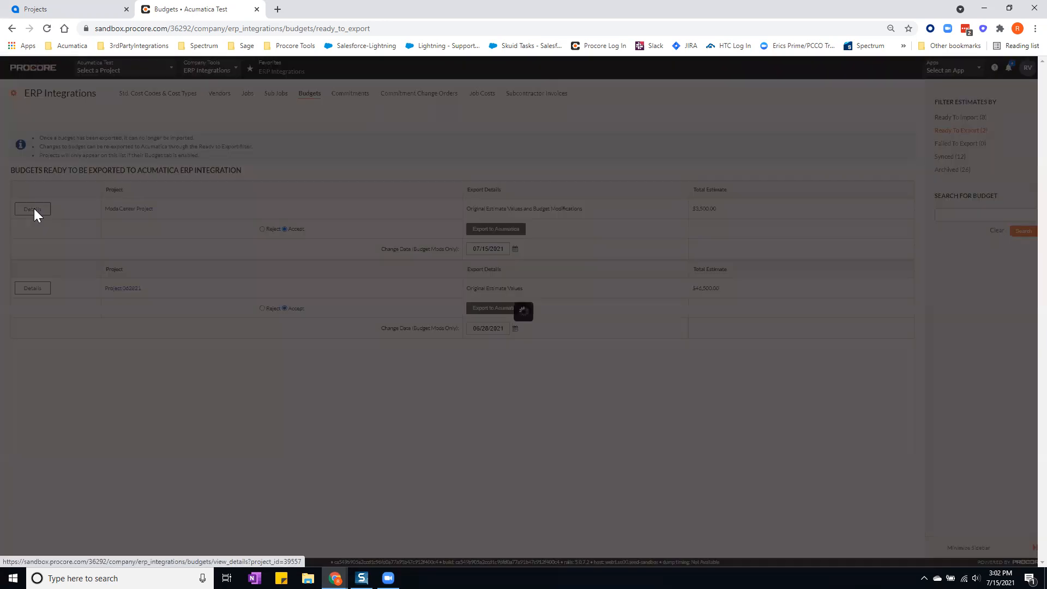
pyautogui.moveTo(567, 272); pyautogui.dragTo(588, 272)
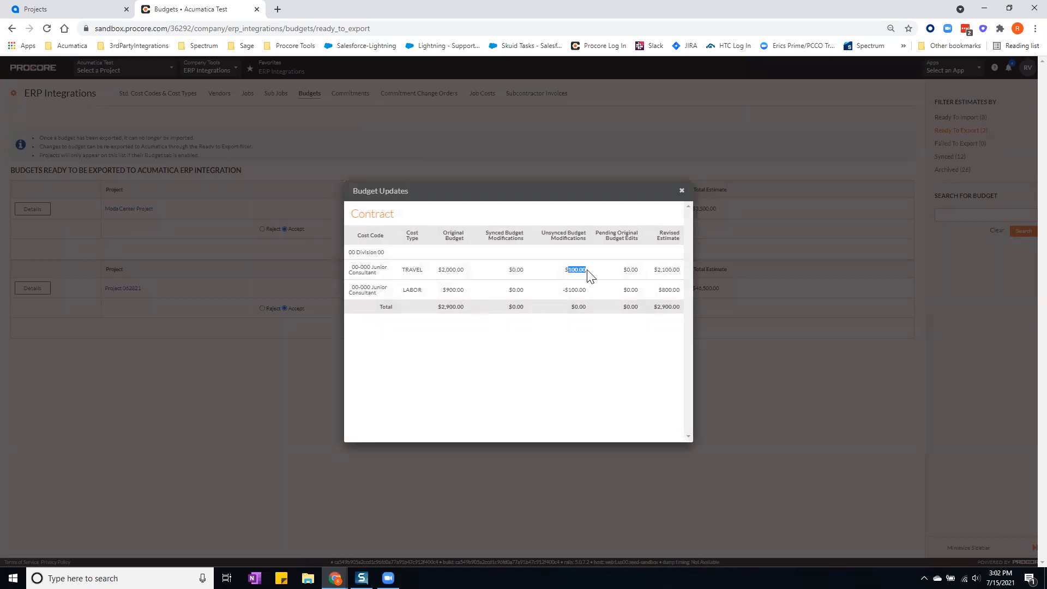
pyautogui.moveTo(568, 289); pyautogui.dragTo(588, 274)
pyautogui.click(681, 189)
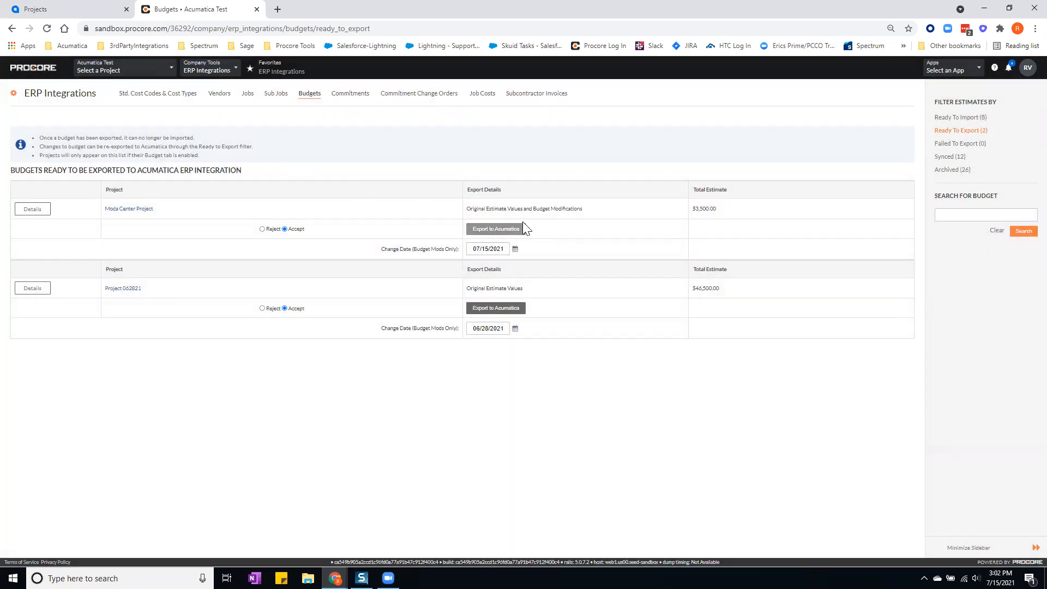
# Step: Among the commitments ready to export, accept purchase order MEP-PO-004 and contract SC-PCOR8 of MEP Restaurant
pyautogui.click(349, 96)
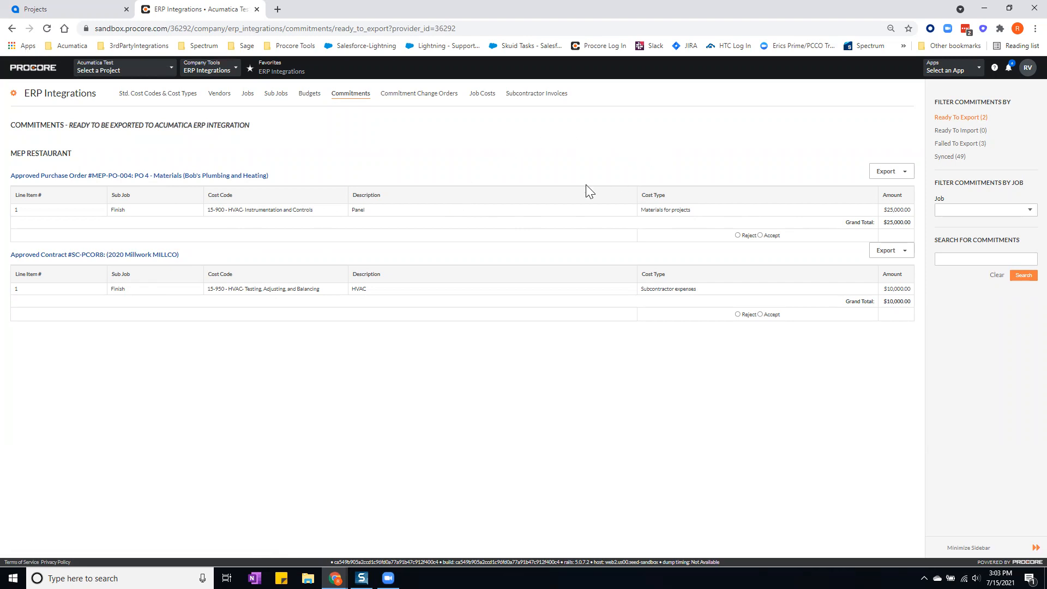
pyautogui.click(761, 235)
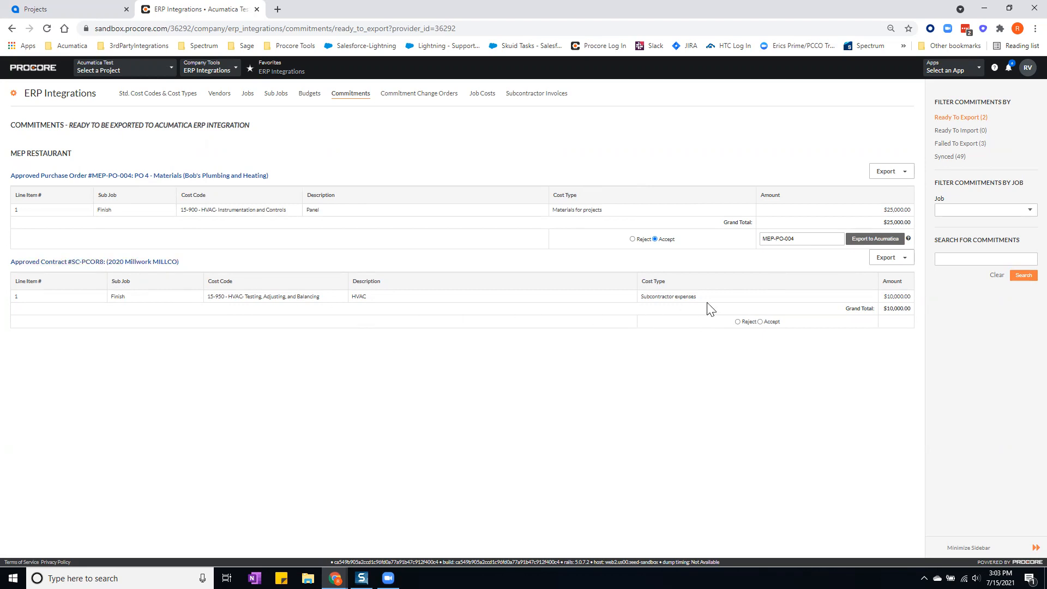
pyautogui.click(760, 322)
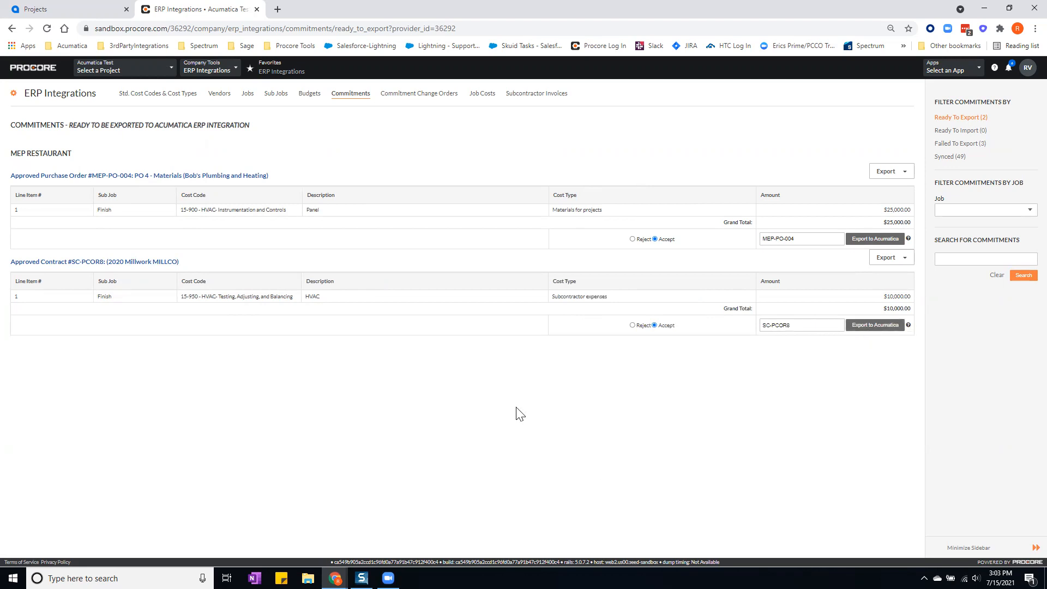
# Step: Among the commitment change orders ready to export, accept change order #001 of ECOTRUST Building and check its amount and Acumatica ID
pyautogui.click(421, 101)
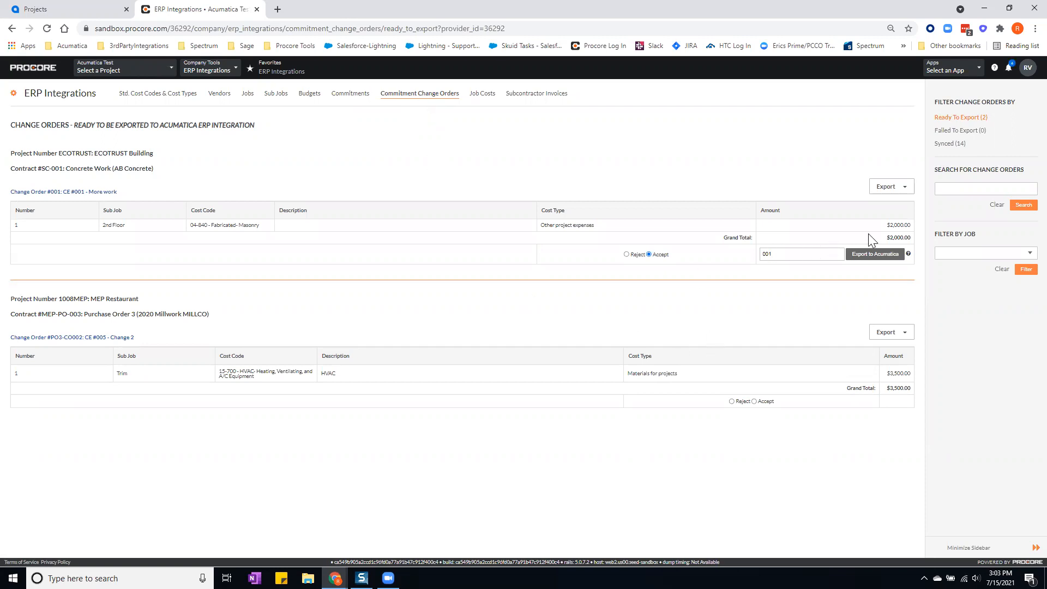
pyautogui.moveTo(886, 225); pyautogui.dragTo(910, 225)
pyautogui.doubleClick(767, 255)
pyautogui.click(791, 166)
pyautogui.click(880, 257)
# Step: Accept MEP Restaurant's change order PO3-CO002 for export and enter c2 as its Acumatica ERP integration ID
pyautogui.click(754, 402)
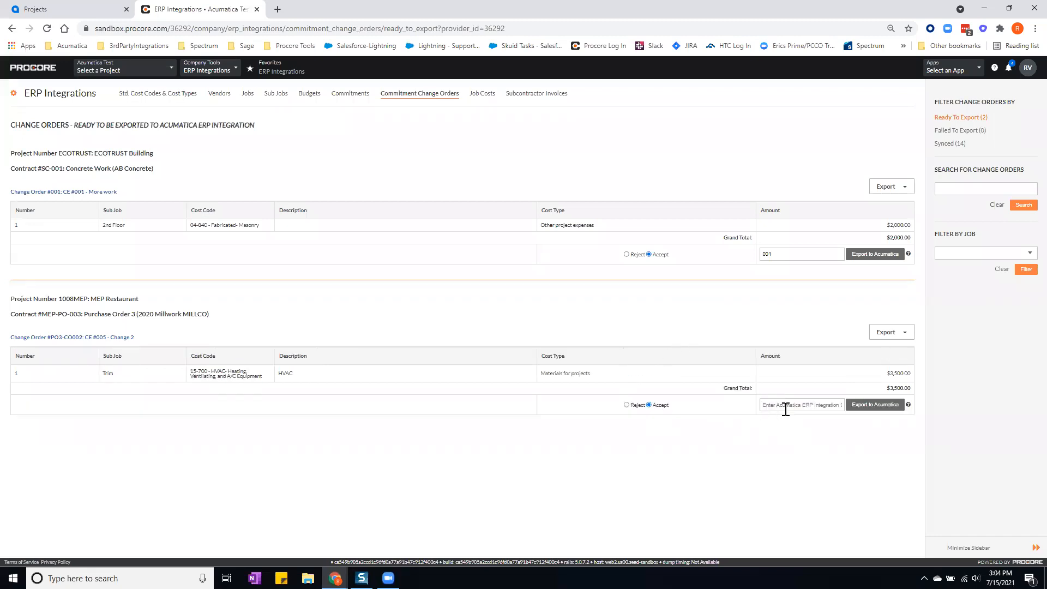
pyautogui.click(782, 403)
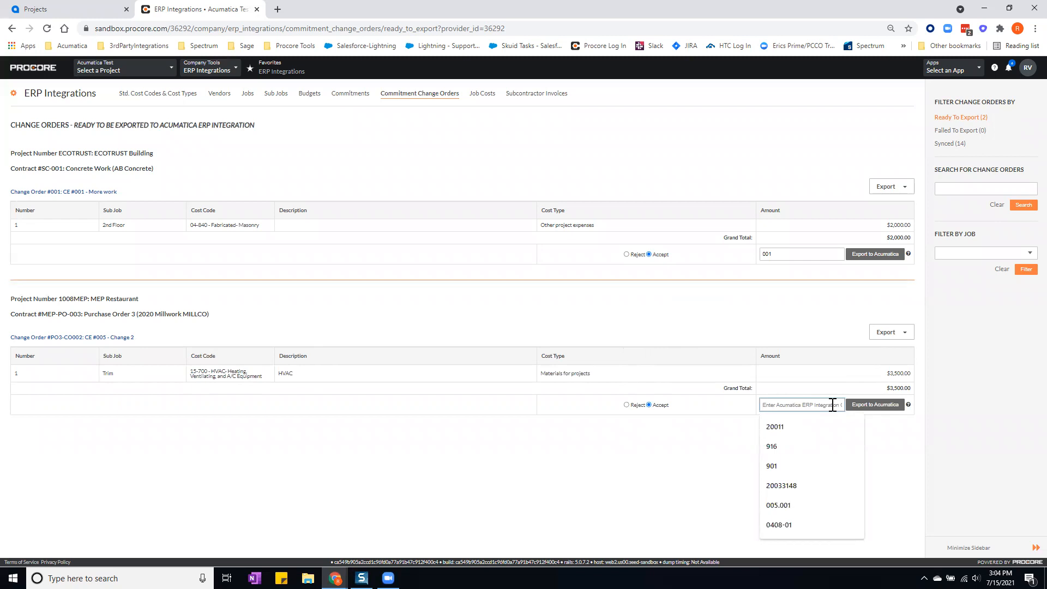
pyautogui.write('c')
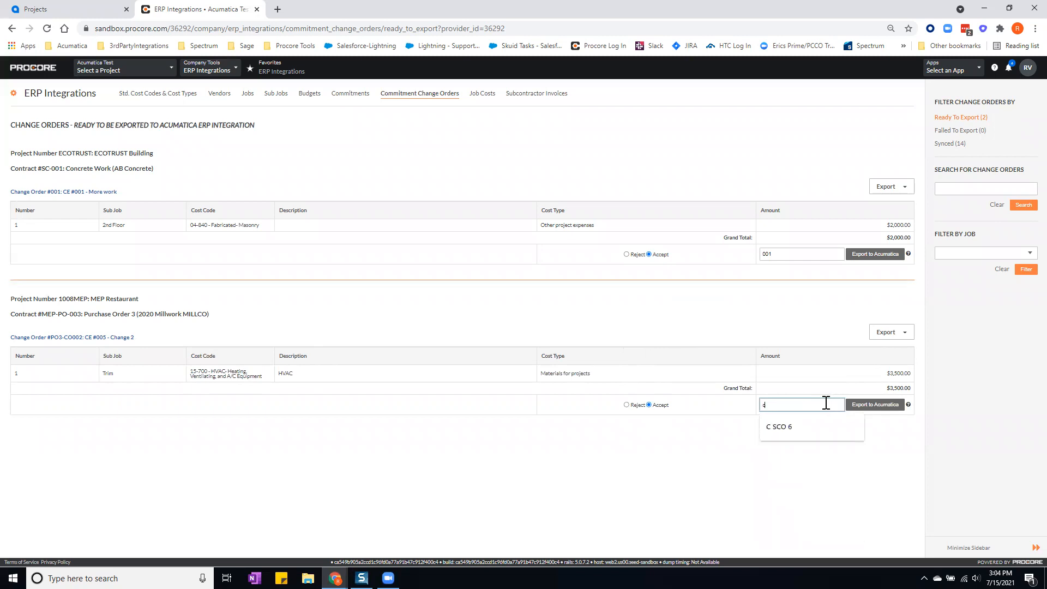
pyautogui.write('2')
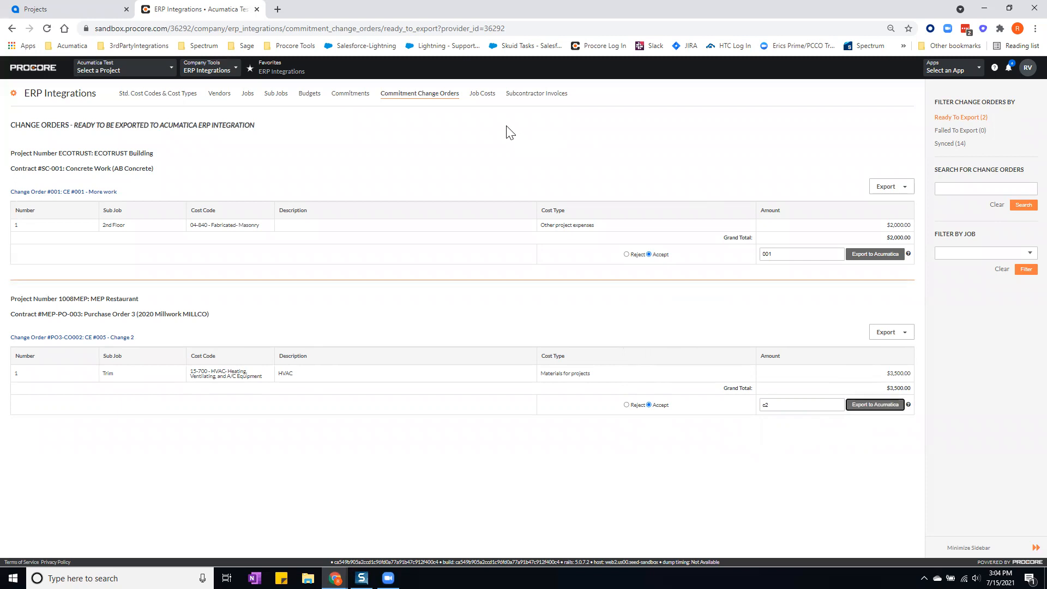
# Step: Show the job costs filtered to 1003REST - Italian Restaurant Project and examine the Job To Date Cost column
pyautogui.click(485, 101)
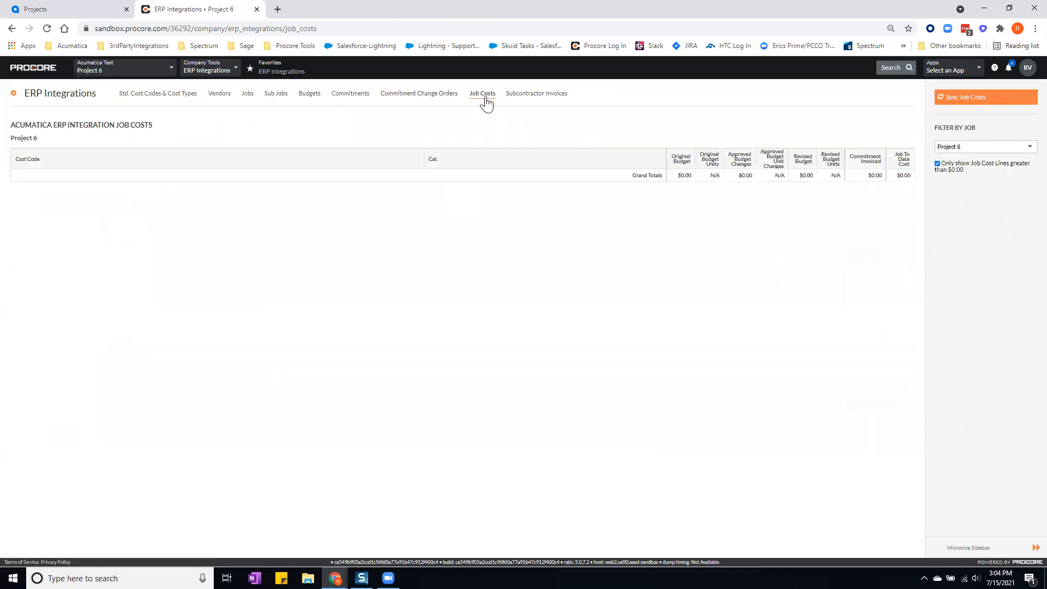
pyautogui.click(949, 147)
pyautogui.scroll(-6, 960, 289)
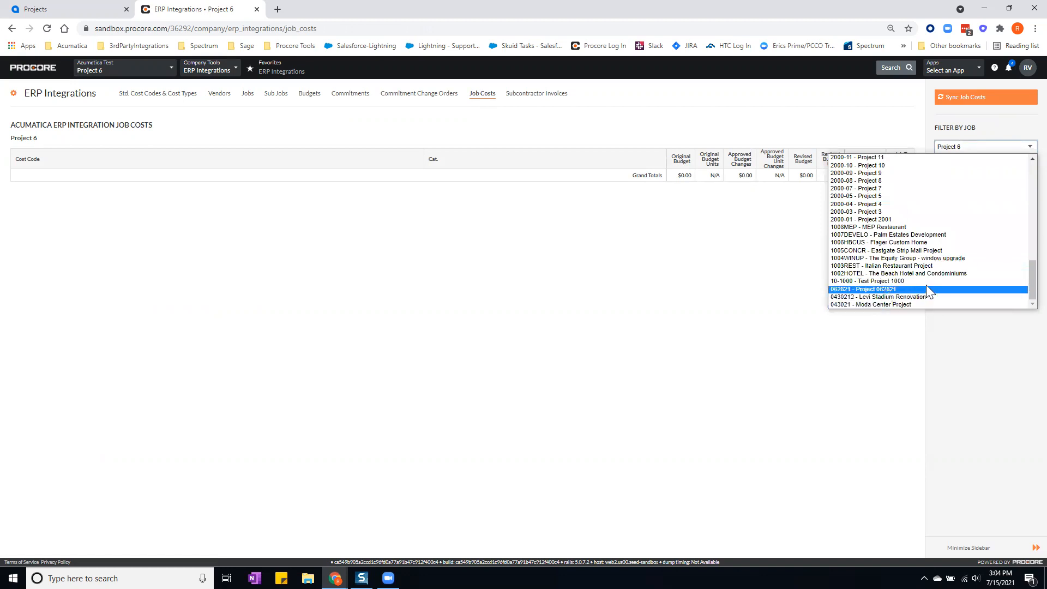
pyautogui.click(911, 267)
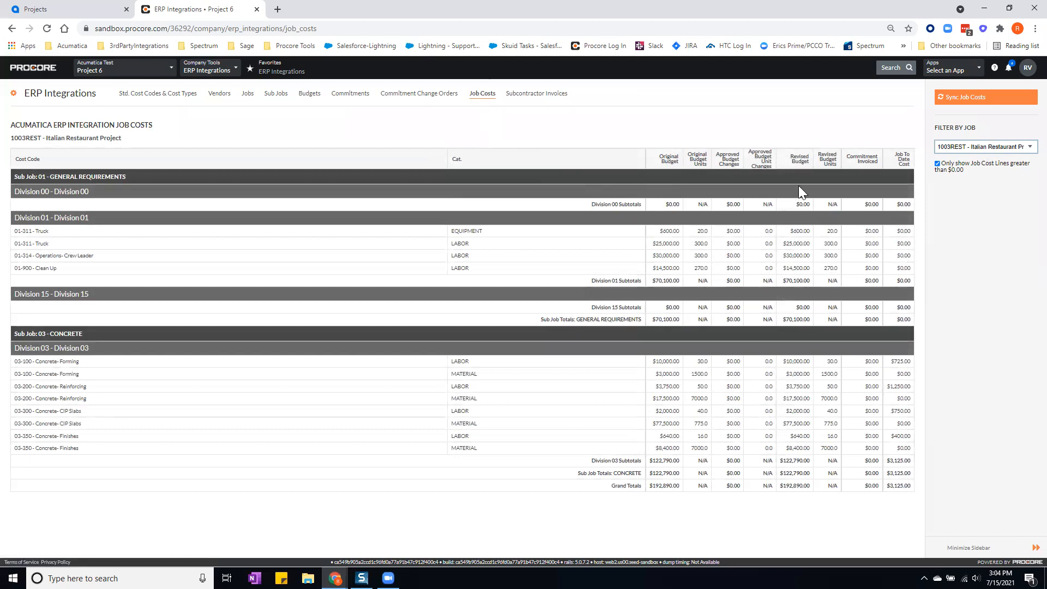
pyautogui.moveTo(896, 157); pyautogui.dragTo(908, 165)
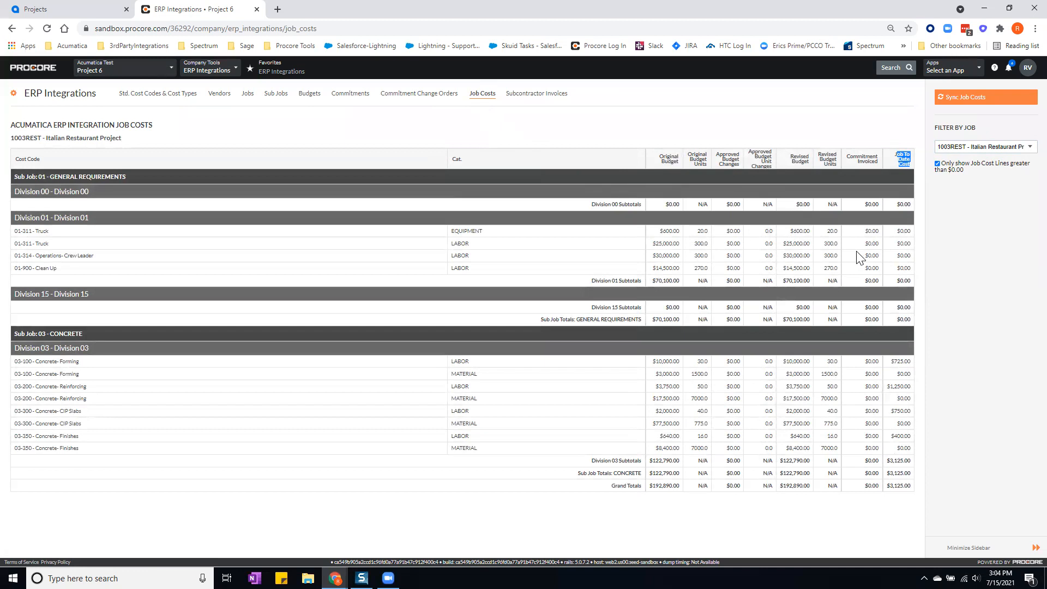
pyautogui.click(637, 131)
# Step: Switch to the ECOTRUST Building project and view its direct costs summary
pyautogui.click(102, 69)
pyautogui.click(132, 136)
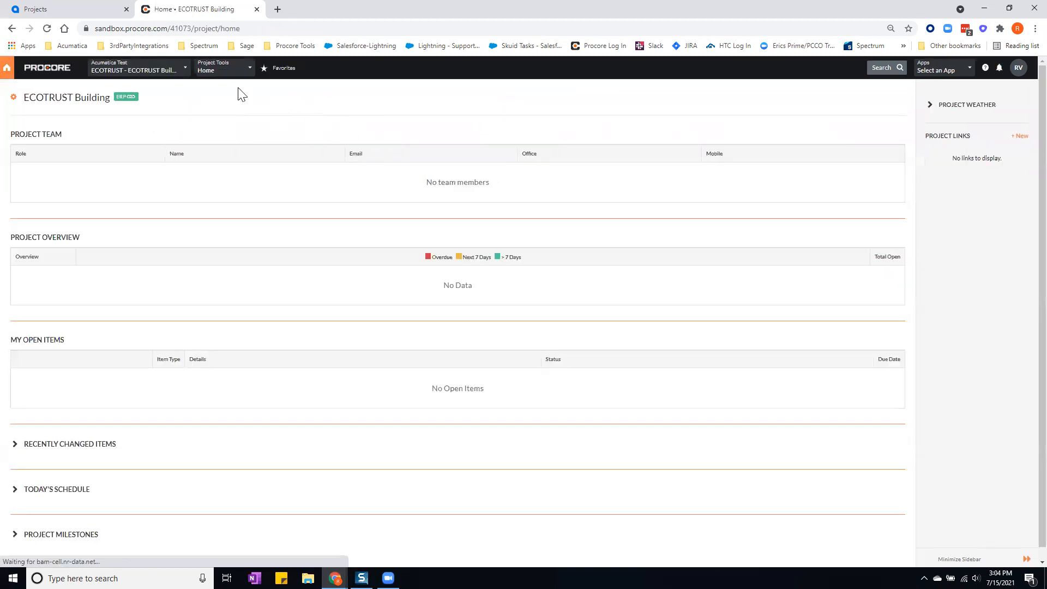
pyautogui.click(234, 72)
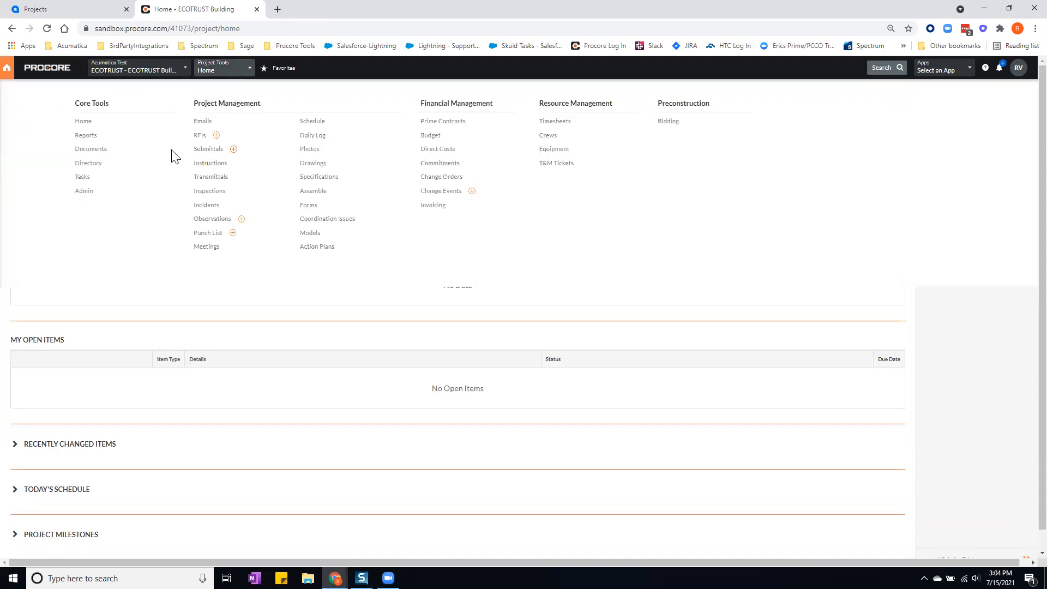
pyautogui.click(439, 151)
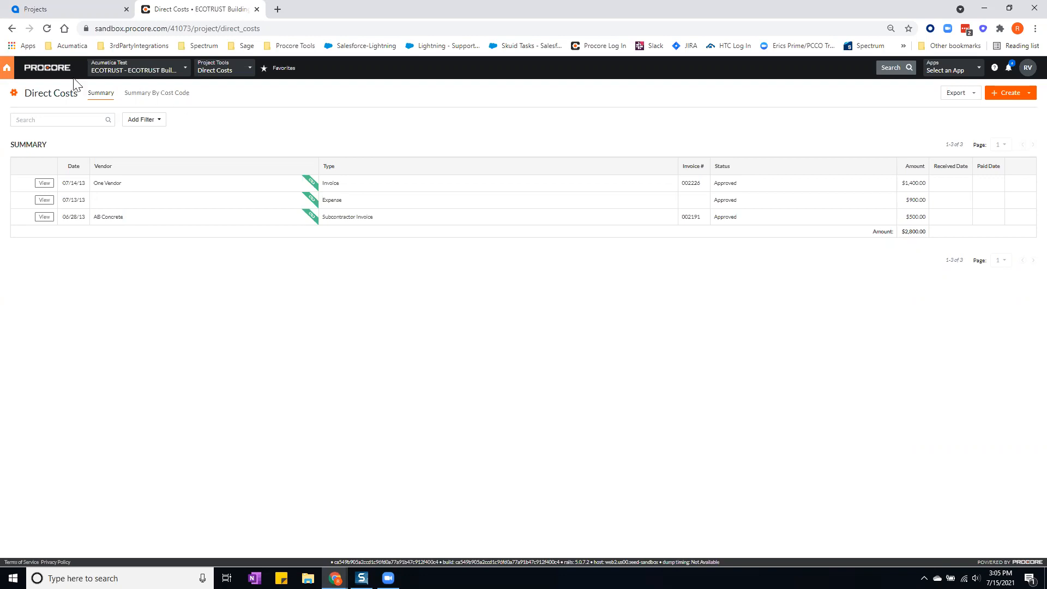
# Step: Return to the company-level ERP Integrations and, among the synced subcontractor invoices, check the current payment due of invoice 45678
pyautogui.click(7, 69)
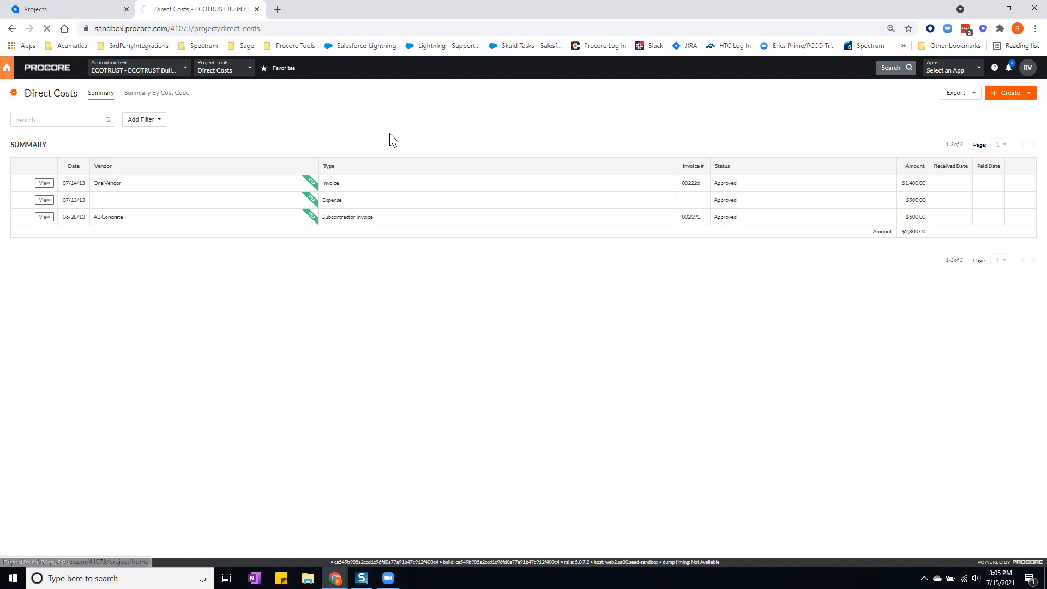
pyautogui.click(285, 72)
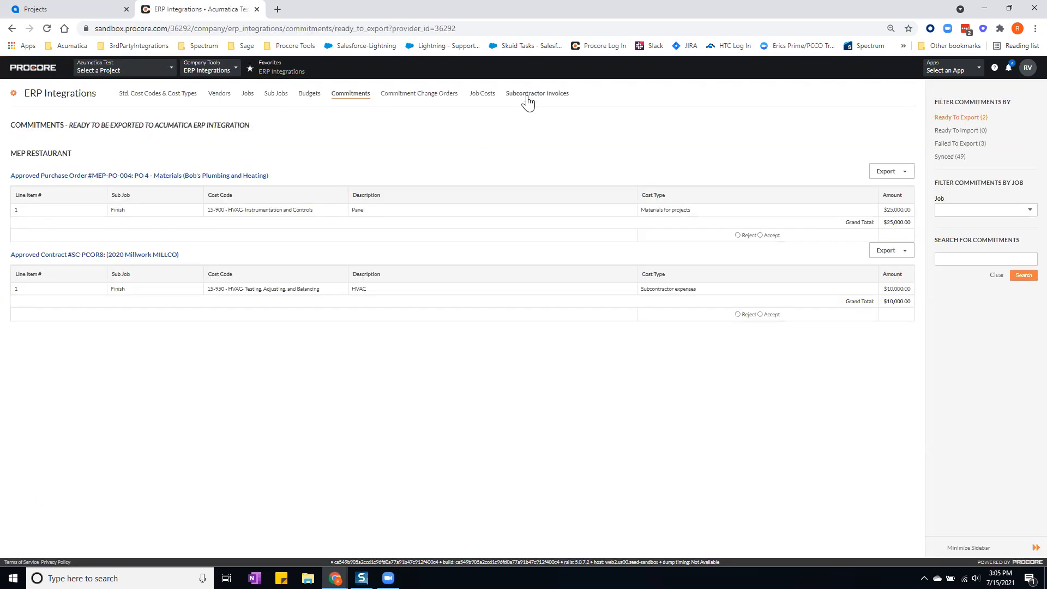
pyautogui.click(527, 98)
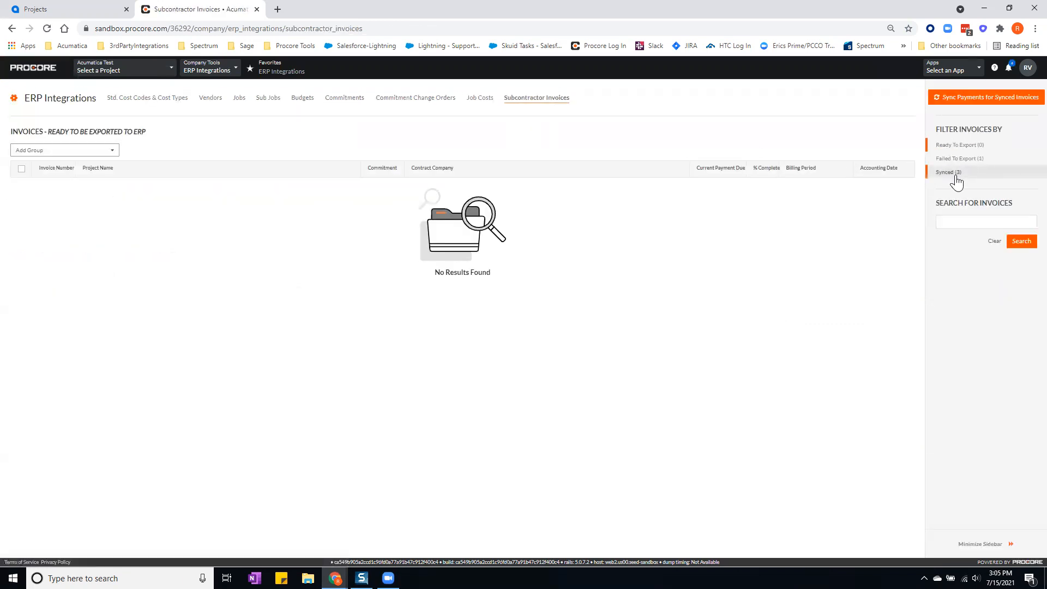
pyautogui.click(948, 174)
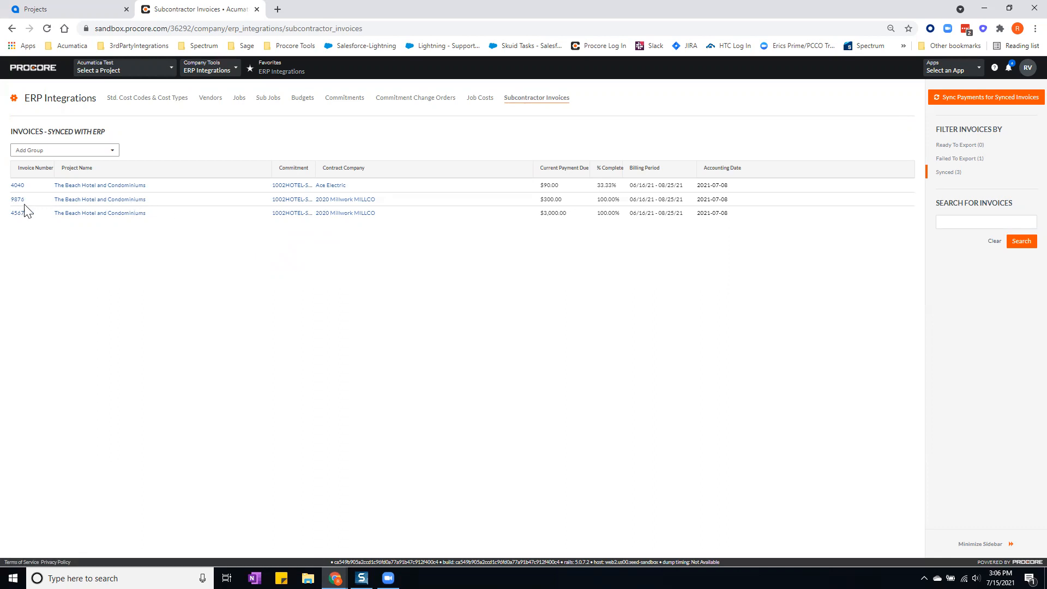
pyautogui.doubleClick(562, 213)
pyautogui.moveTo(544, 213); pyautogui.dragTo(540, 218)
# Step: Switch to Acumatica, find vendor reference 45678 in Bills and Adjustments, open the 2020 Millwork bill and check its lines' subcontract numbers
pyautogui.click(68, 8)
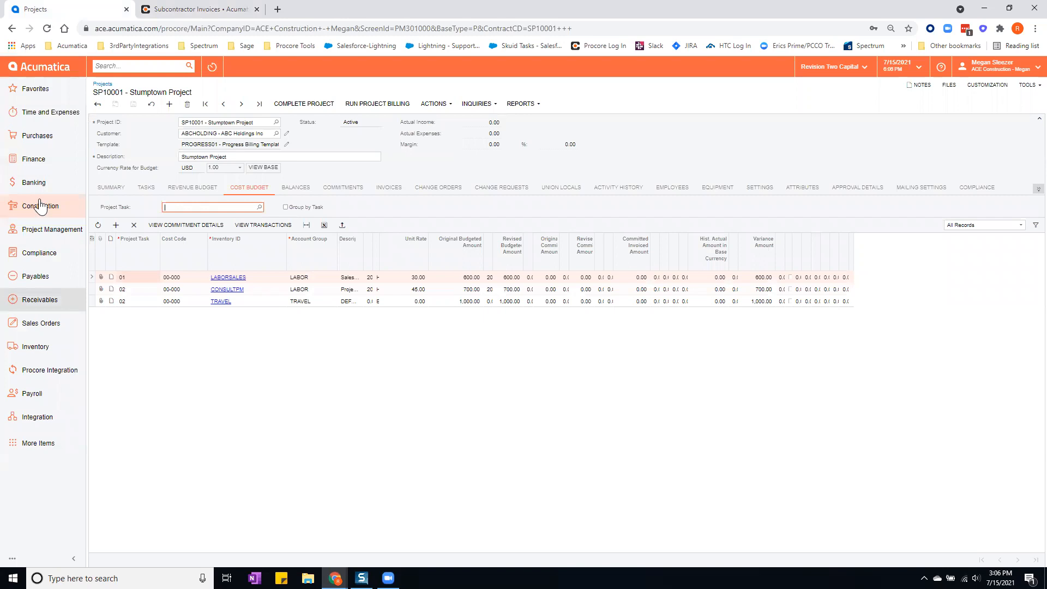
pyautogui.click(41, 276)
pyautogui.click(145, 167)
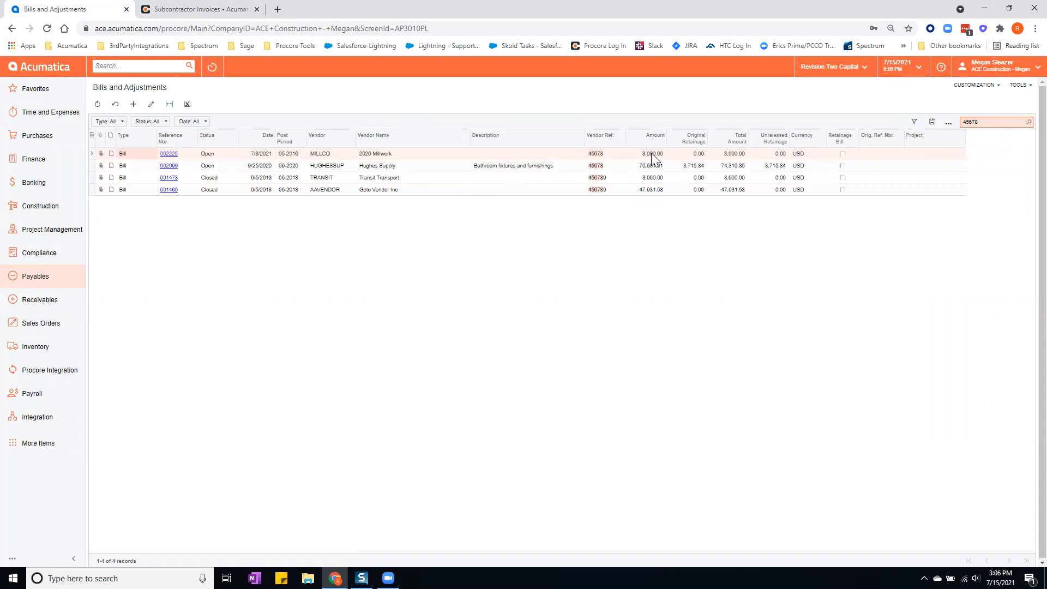
pyautogui.click(169, 157)
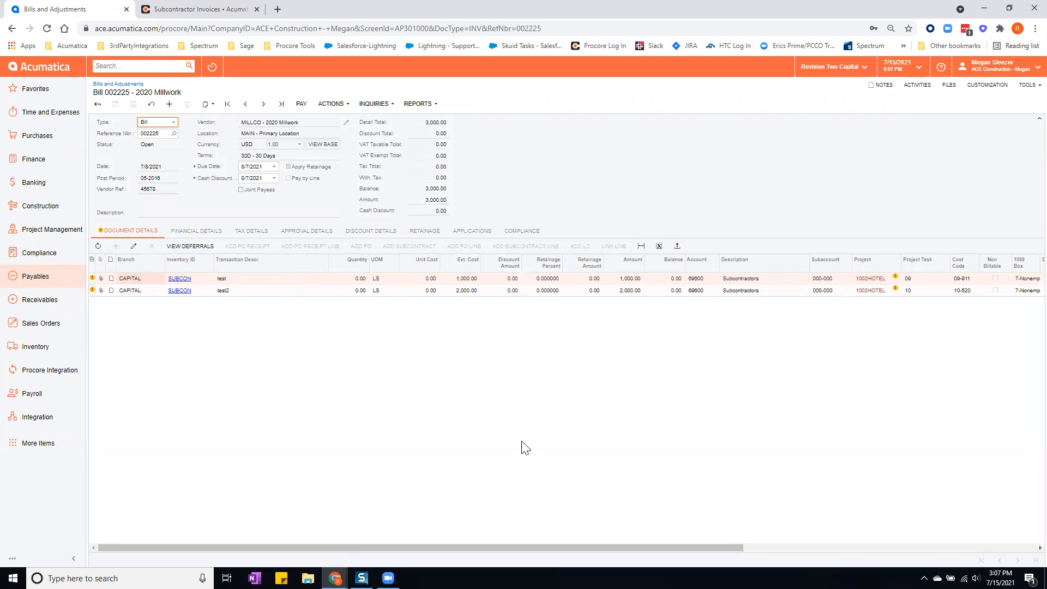
pyautogui.moveTo(504, 547); pyautogui.dragTo(807, 548)
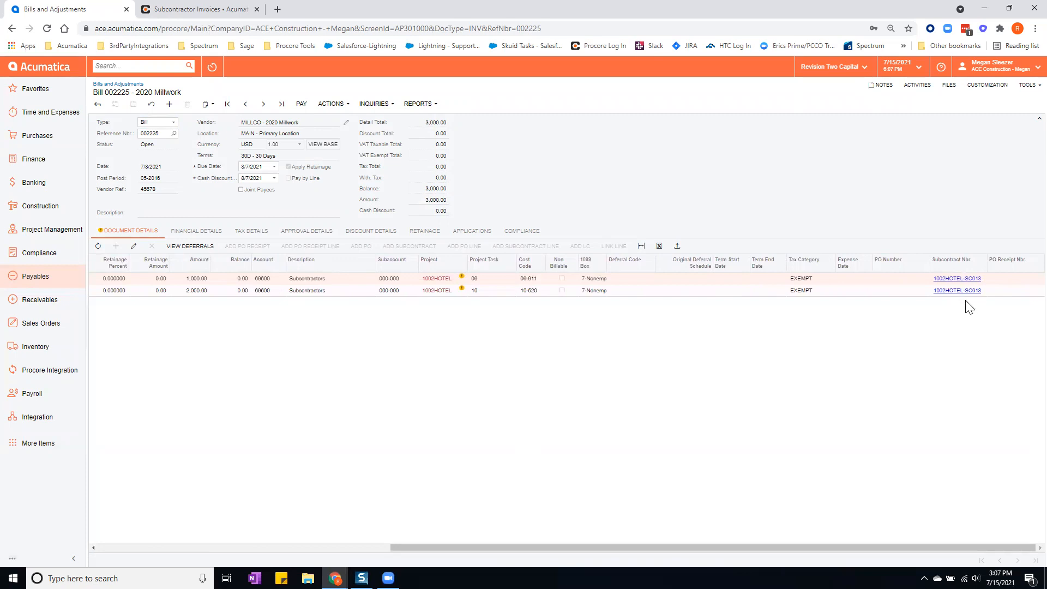
# Step: Return to Procore's list of synced subcontractor invoices
pyautogui.click(194, 9)
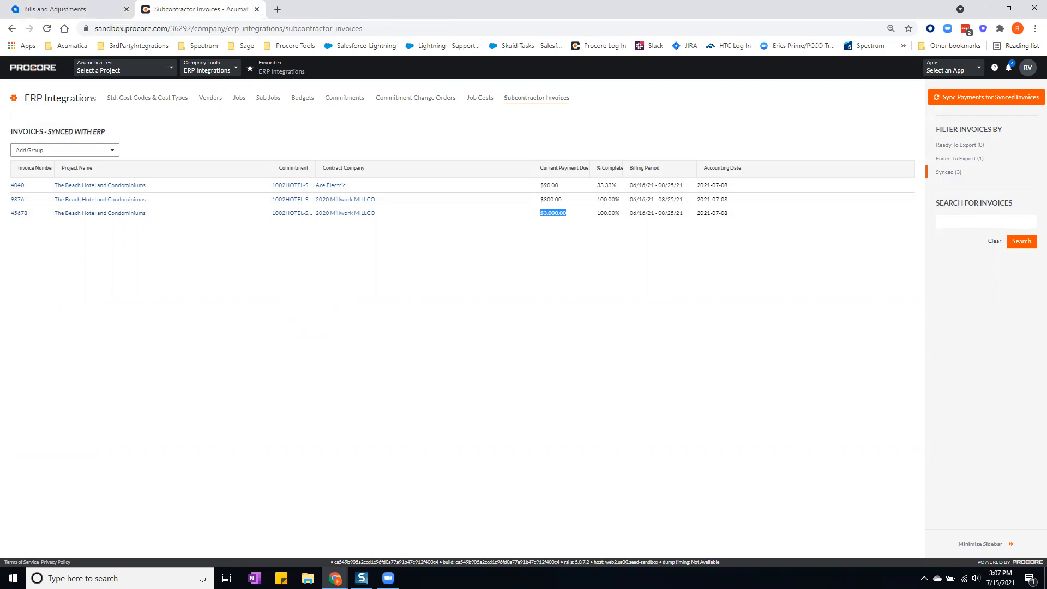
pyautogui.hotkey('alt', 'Tab')
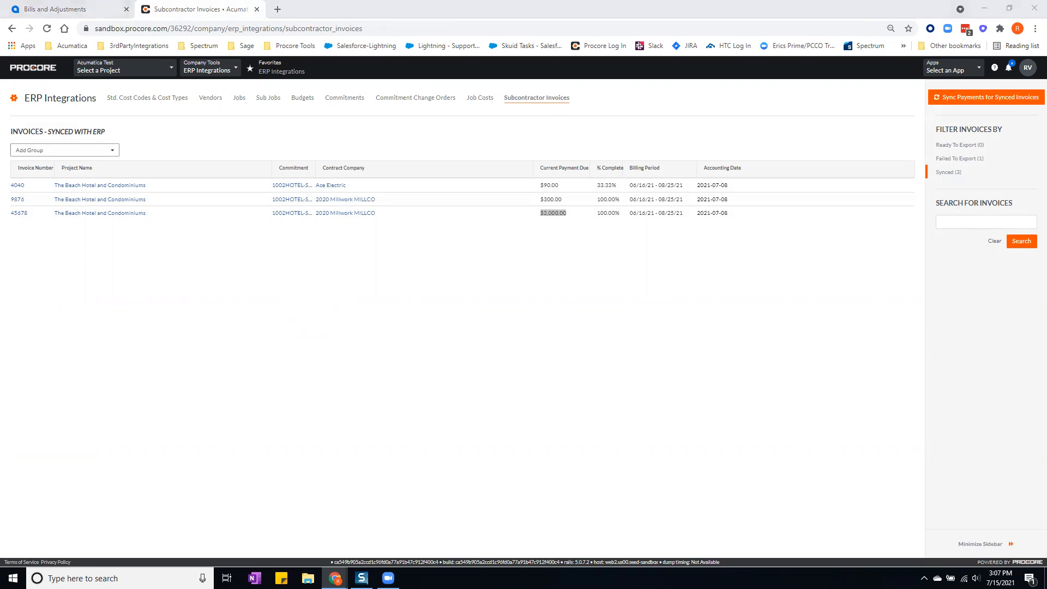